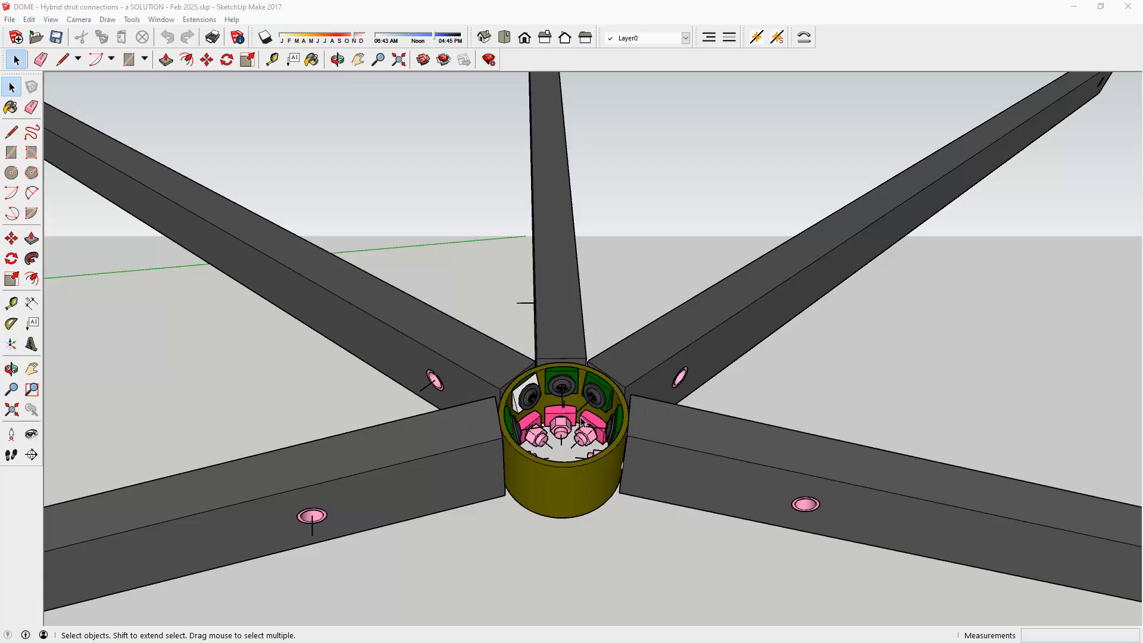
Step: Examine the hub ring, its upper and lower bolt rows with backing plates, and the surrounding struts from several angles
middle_drag(549, 415, 402, 390)
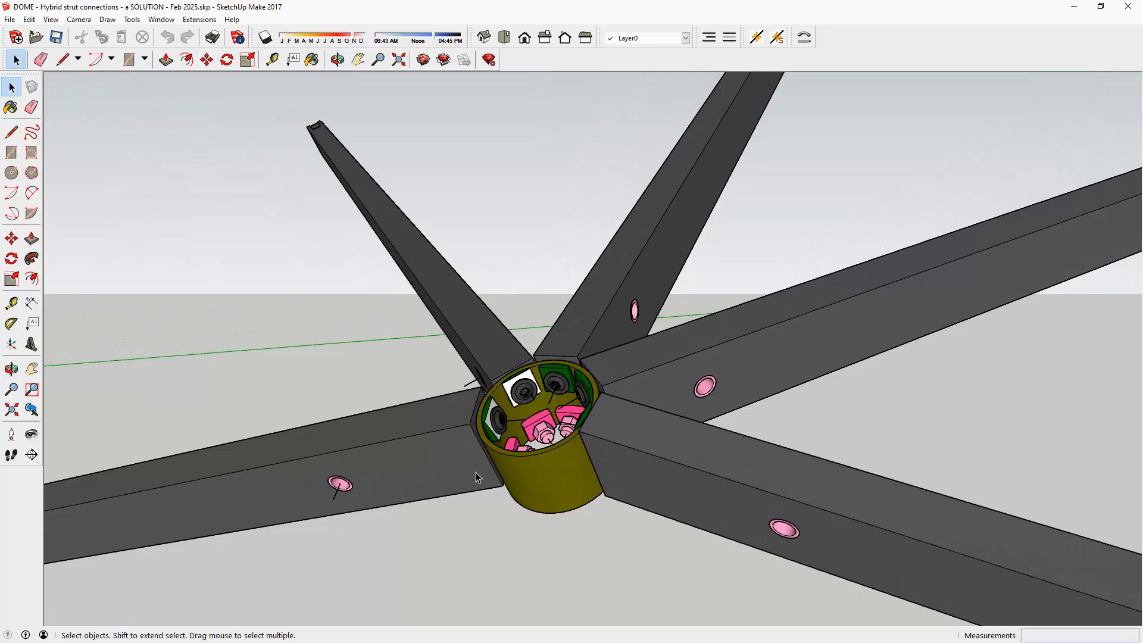
middle_drag(476, 472, 505, 427)
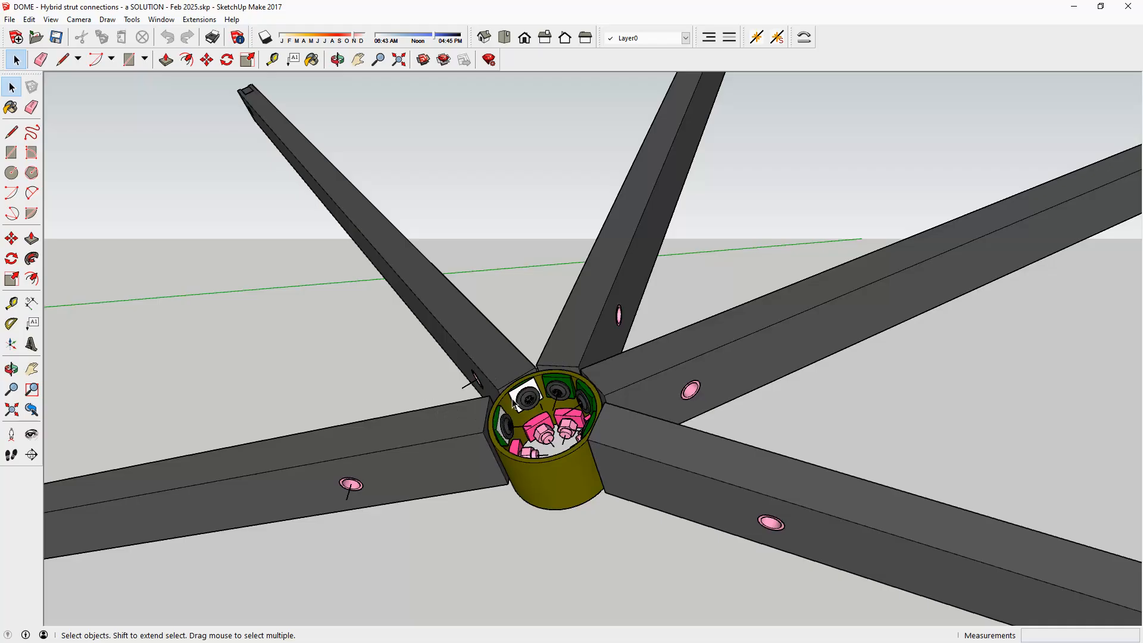
scroll(485, 432, up, 6)
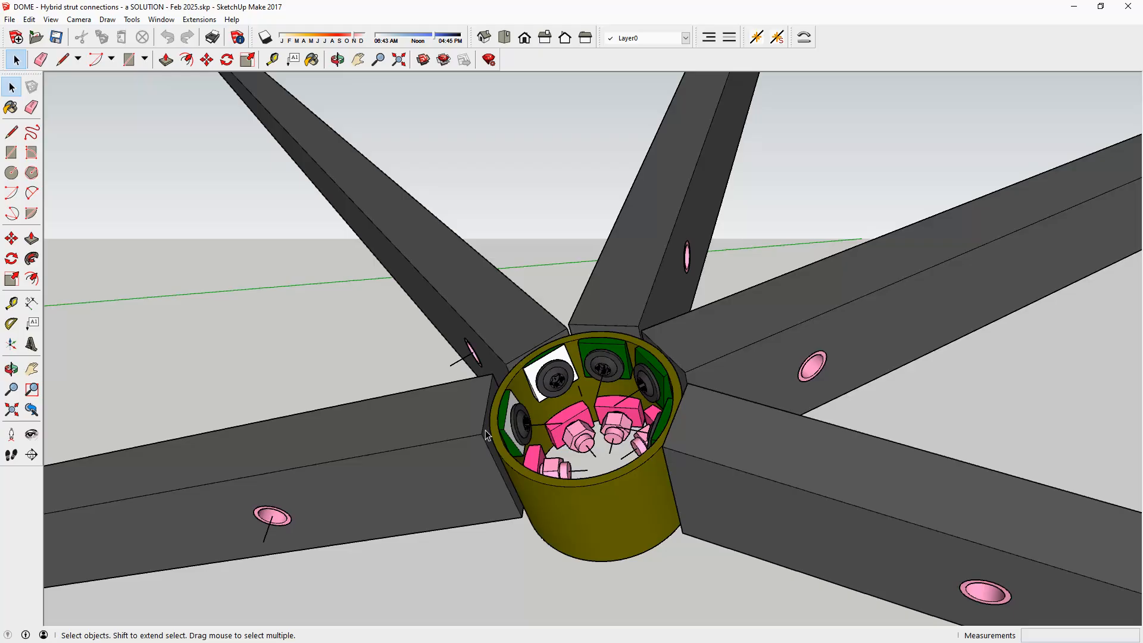
middle_drag(504, 428, 482, 440)
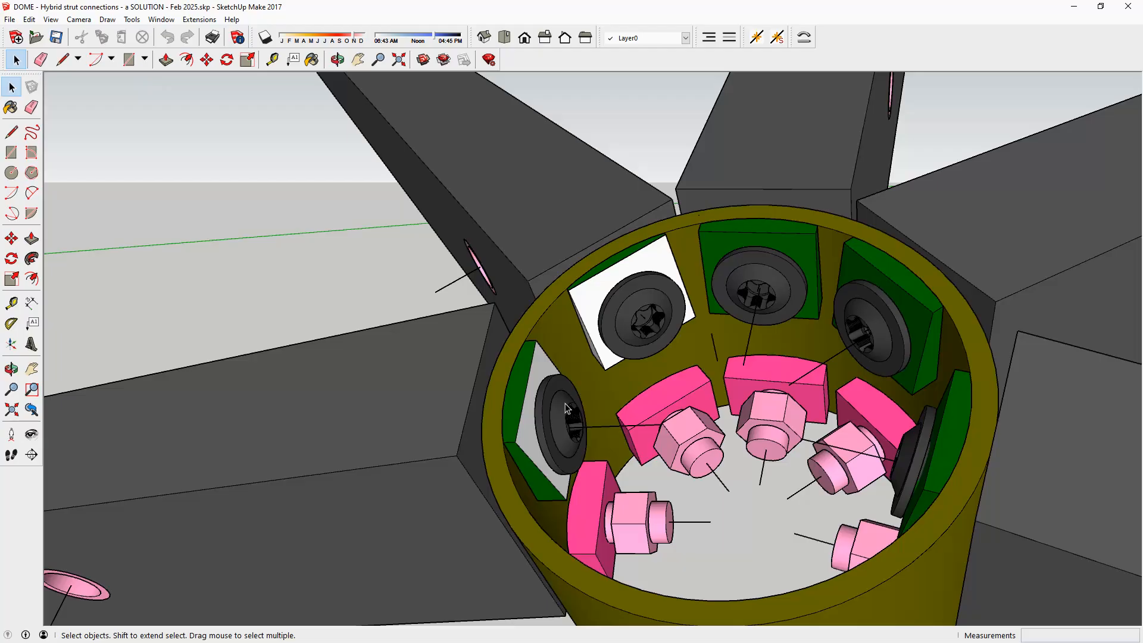
scroll(571, 364, down, 2)
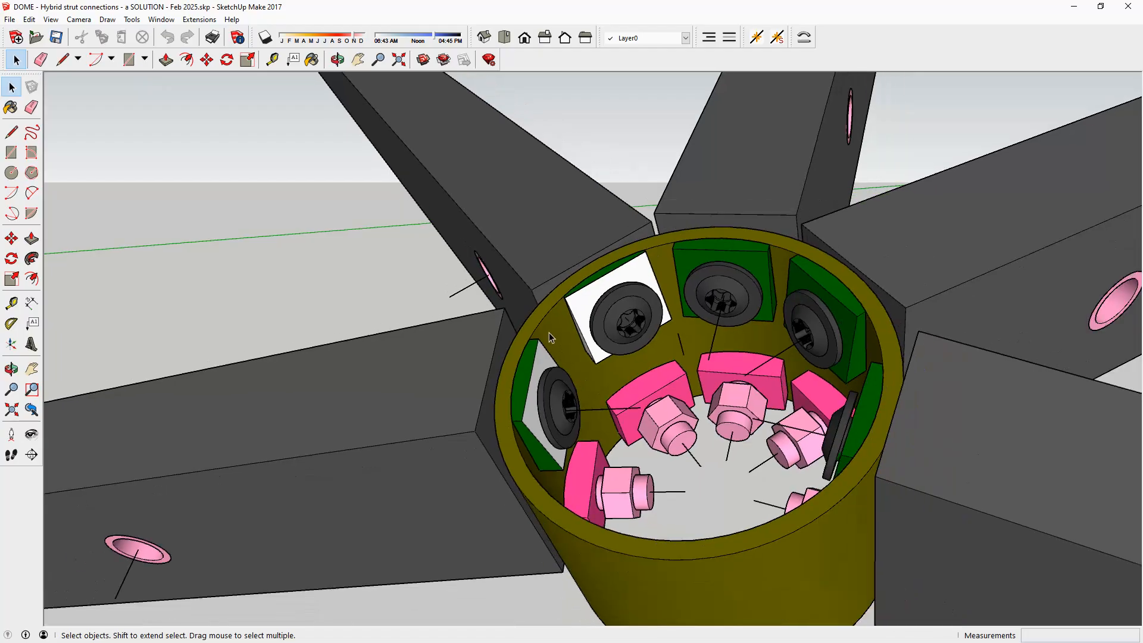
middle_drag(534, 379, 598, 345)
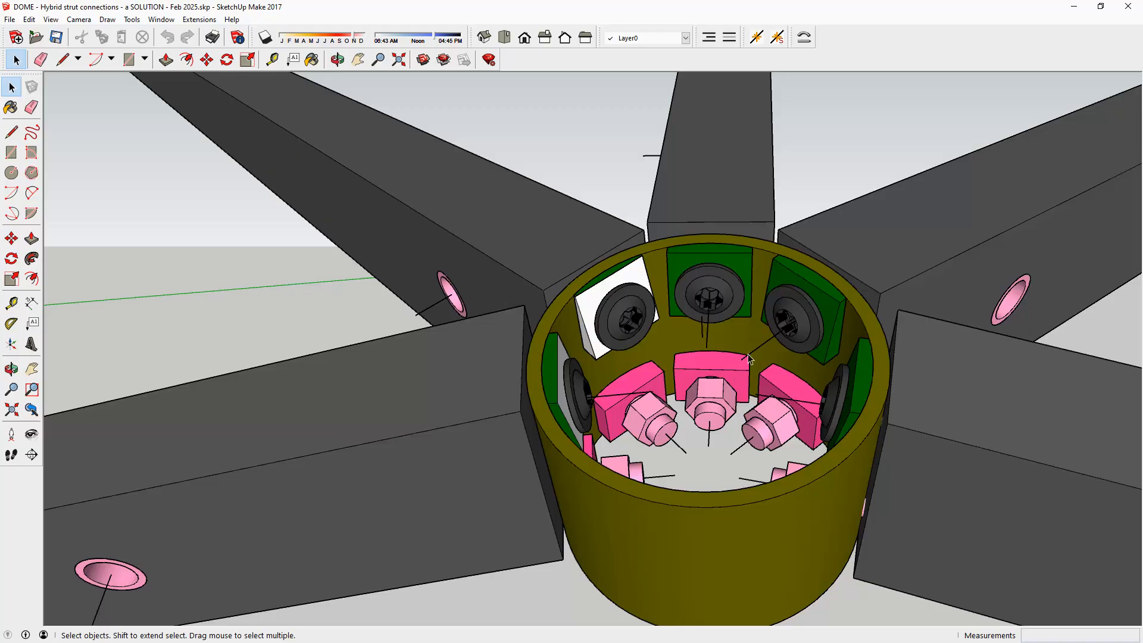
middle_drag(601, 382, 474, 415)
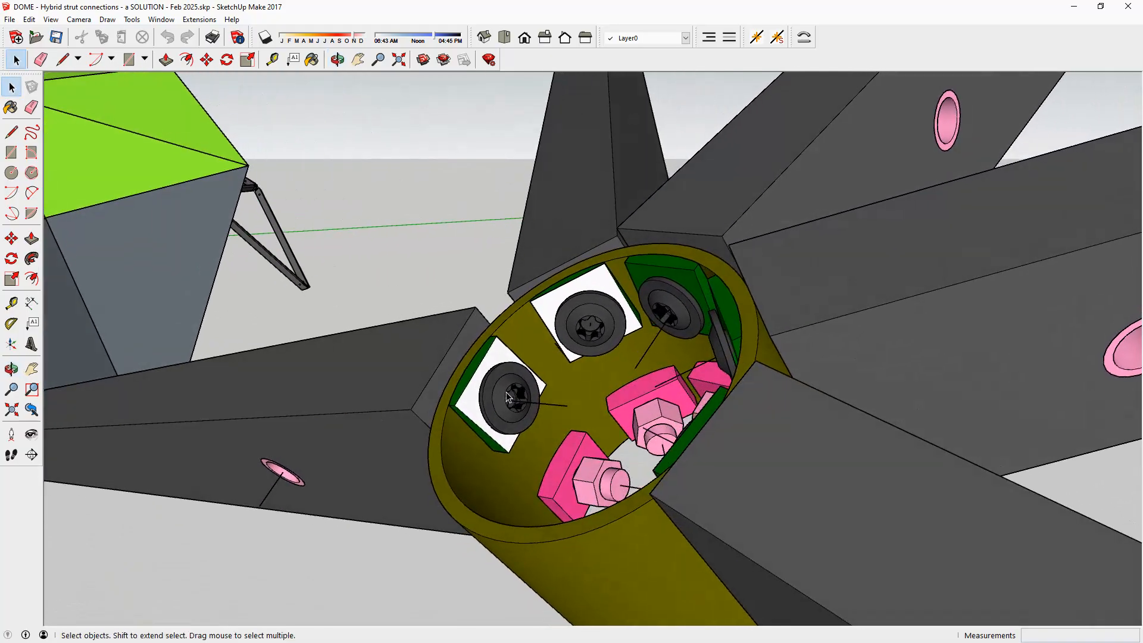
middle_drag(509, 400, 556, 406)
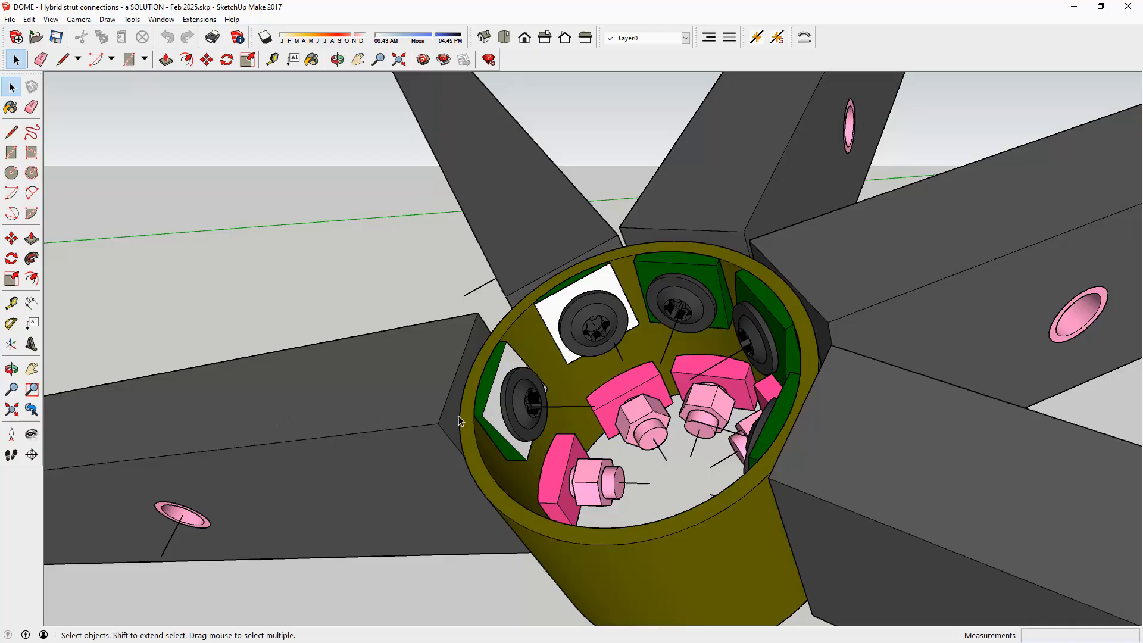
middle_drag(521, 411, 524, 379)
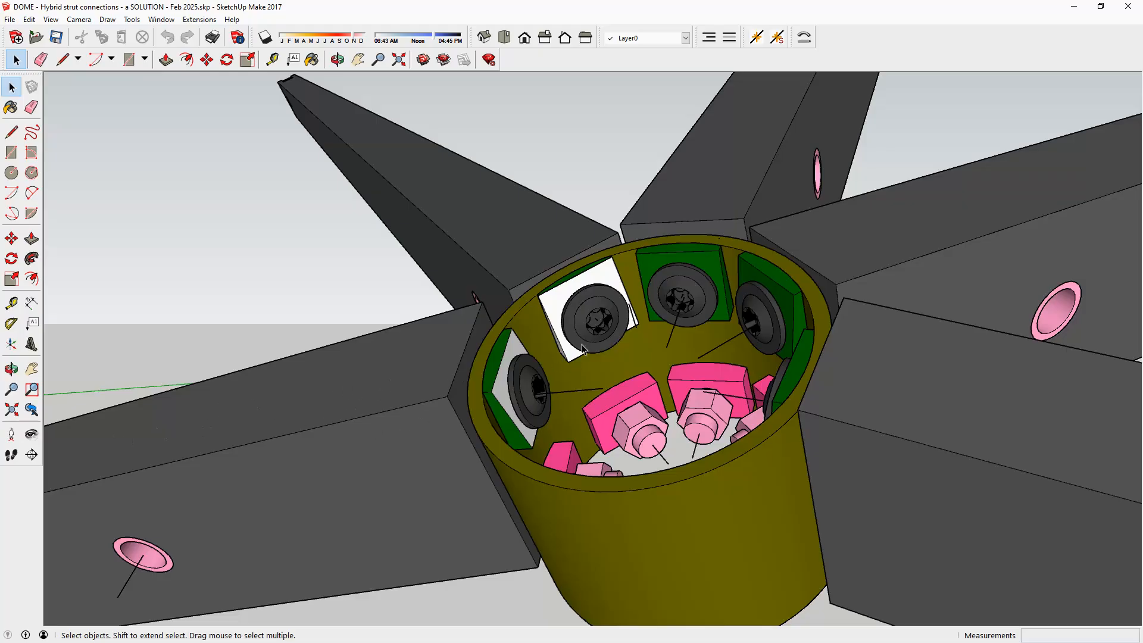
middle_drag(538, 413, 430, 388)
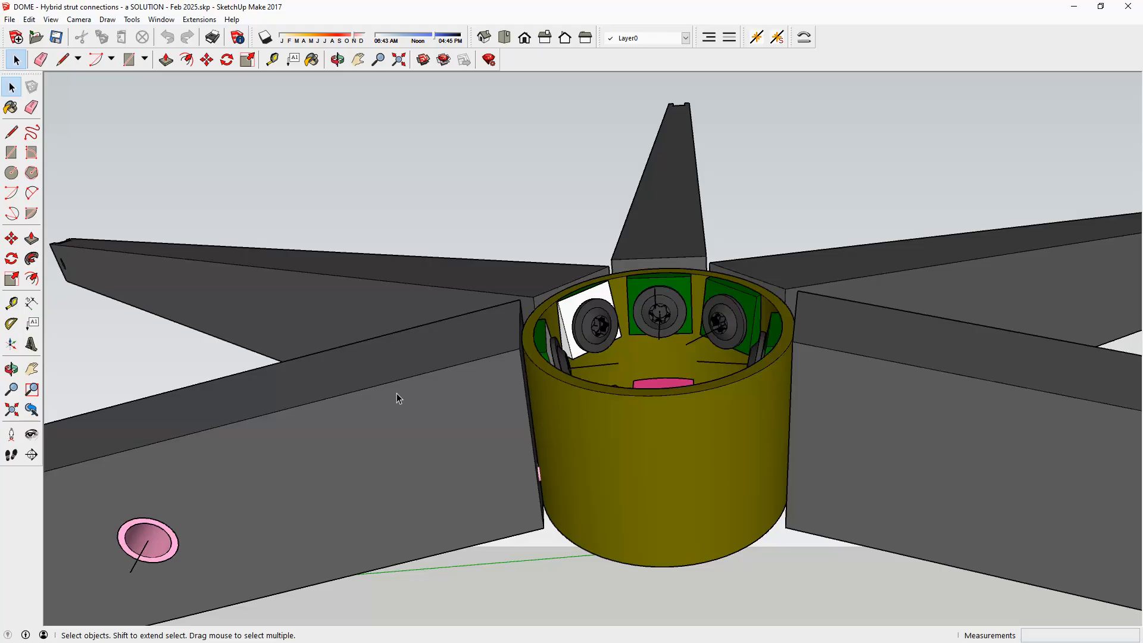
middle_drag(422, 385, 416, 429)
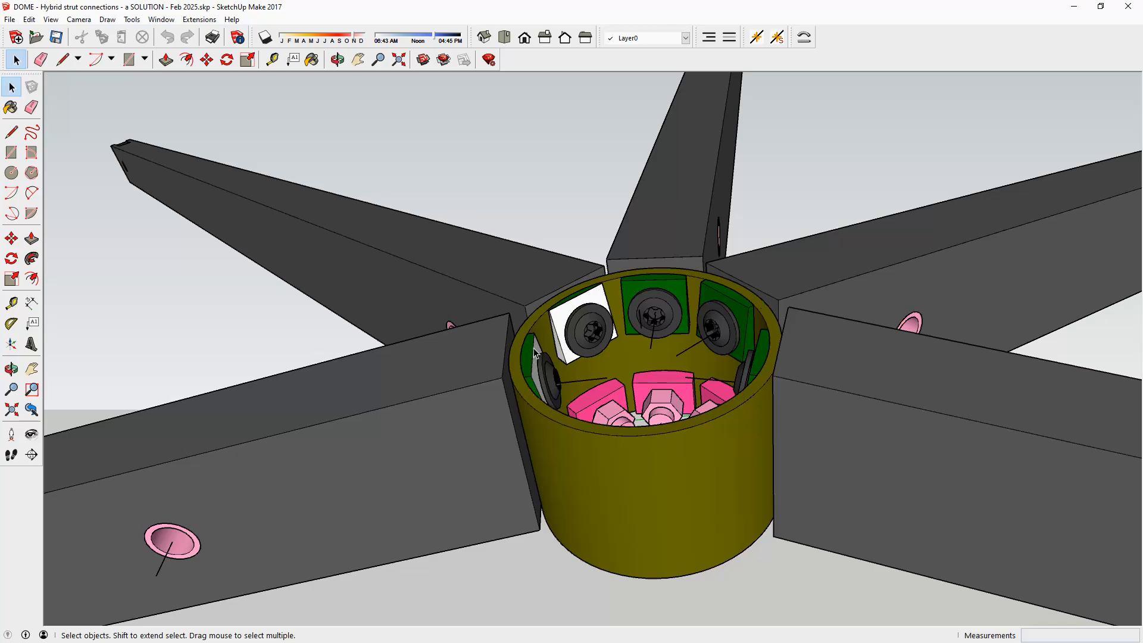
Step: Examine the hub ring and strut joints from low angles, comparing the view with and without hidden back edges
middle_drag(538, 350, 552, 323)
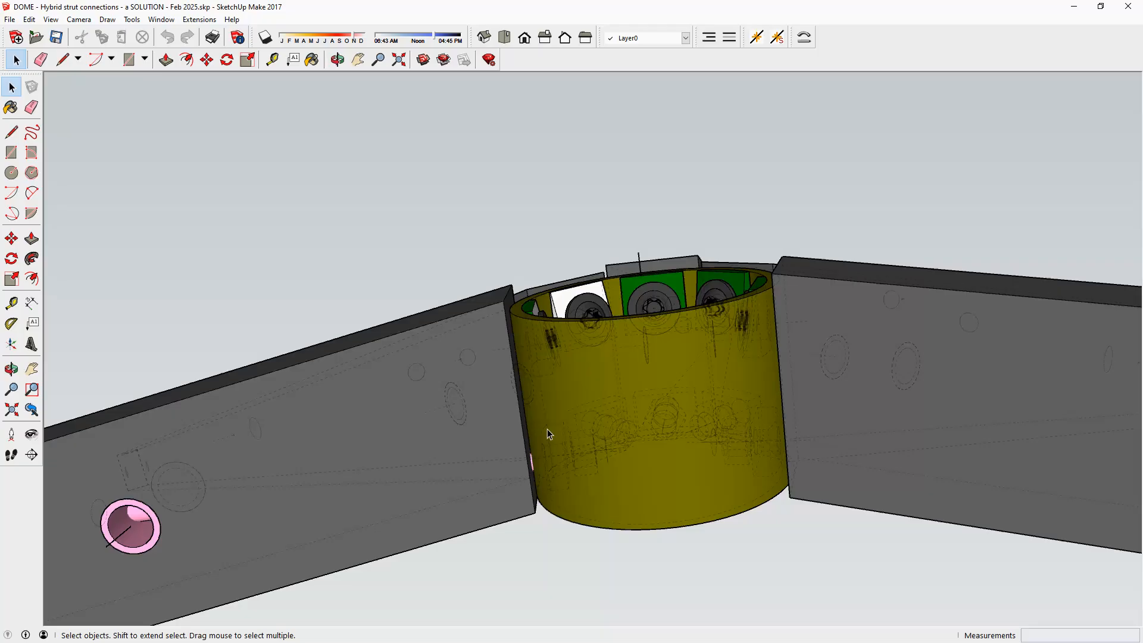
middle_drag(665, 383, 690, 461)
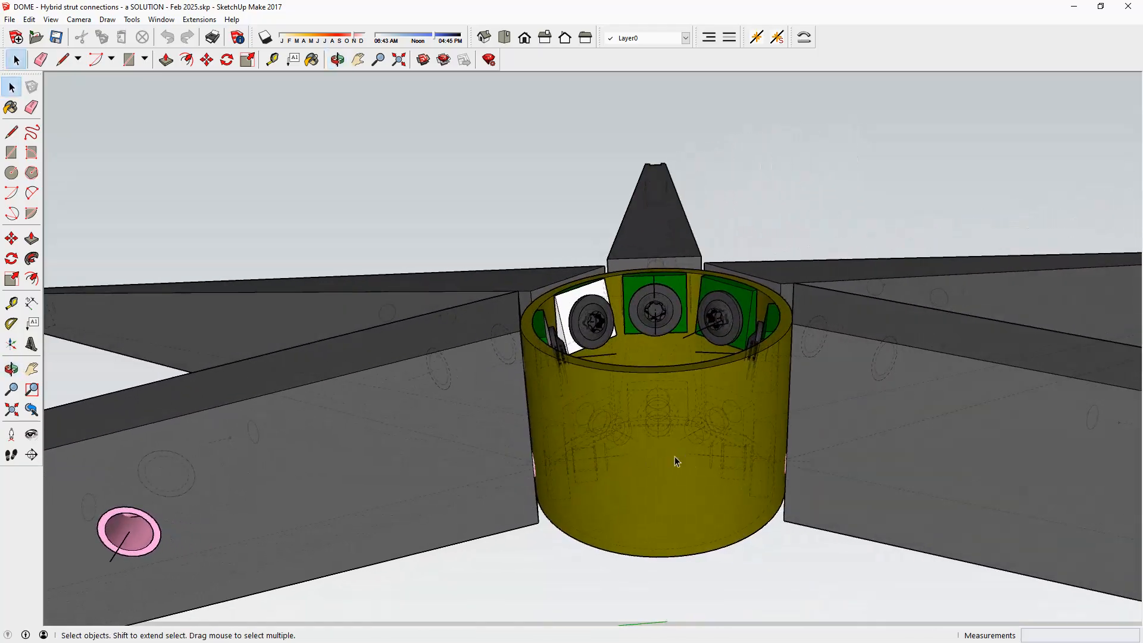
mouse_move(559, 451)
middle_down()
mouse_move(671, 476)
mouse_move(791, 538)
mouse_move(671, 326)
mouse_move(650, 319)
mouse_move(534, 352)
mouse_move(494, 401)
mouse_move(480, 447)
mouse_move(558, 443)
middle_up()
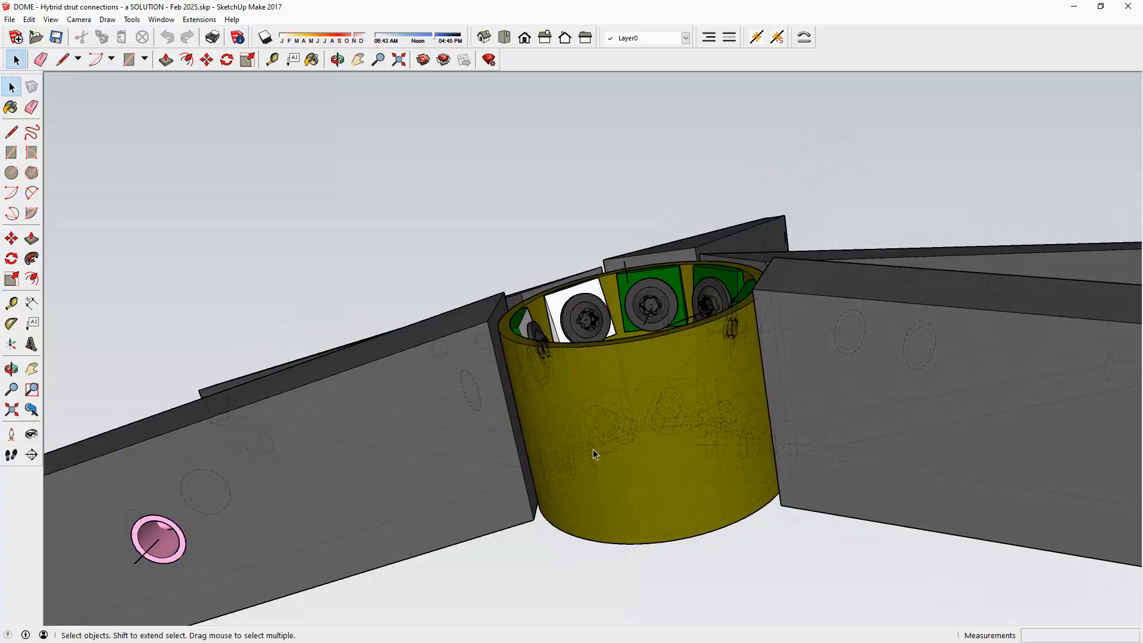
middle_drag(569, 433, 603, 421)
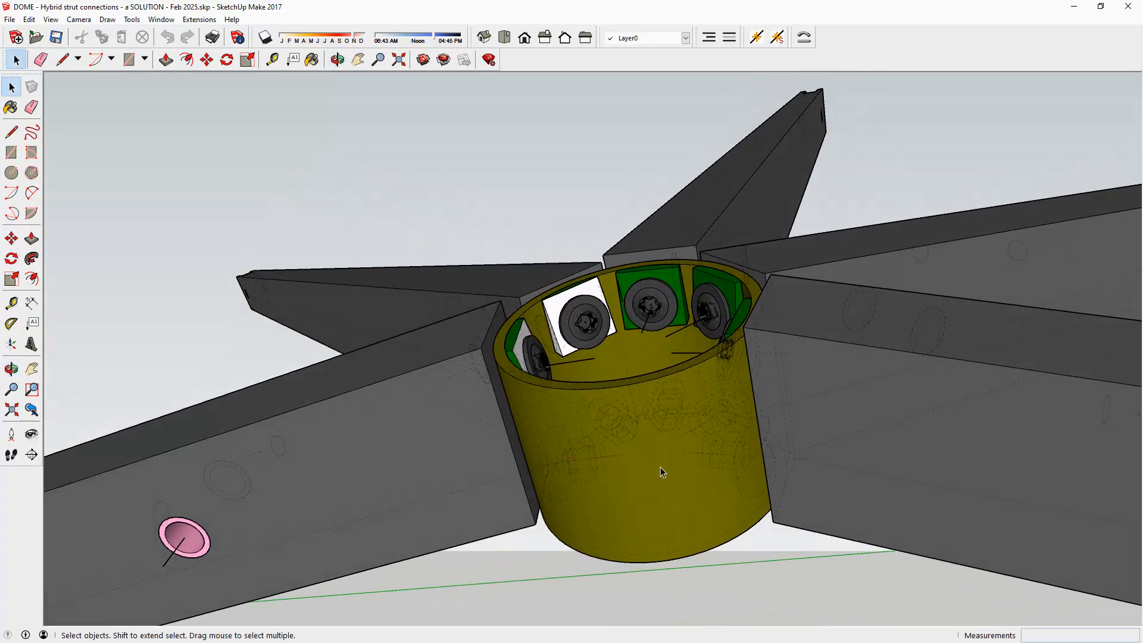
middle_drag(617, 470, 650, 451)
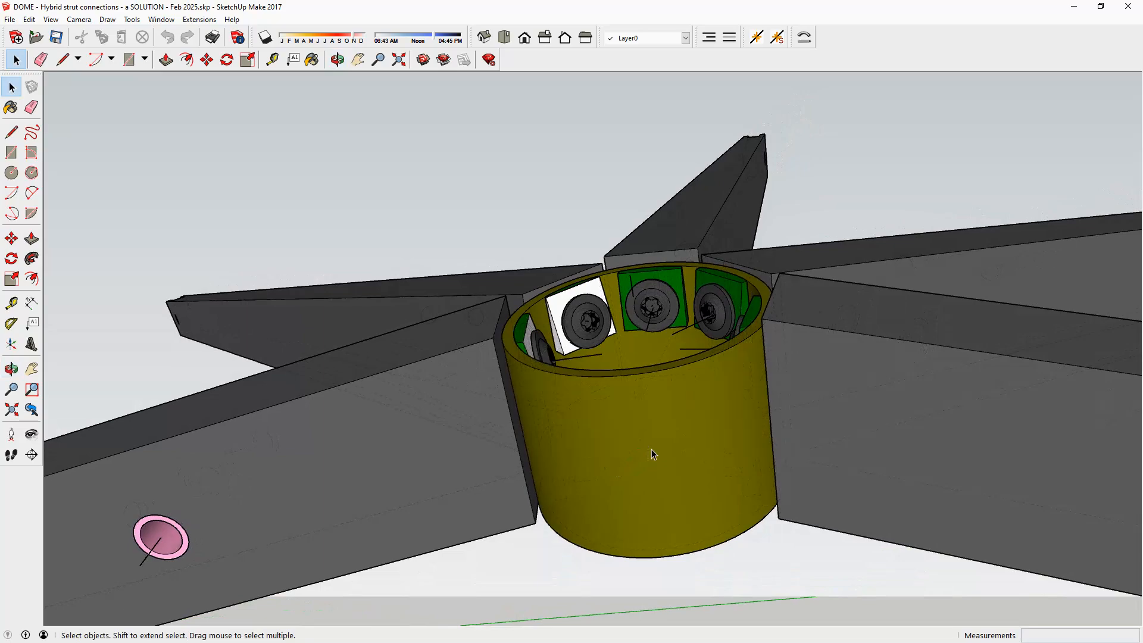
key(k)
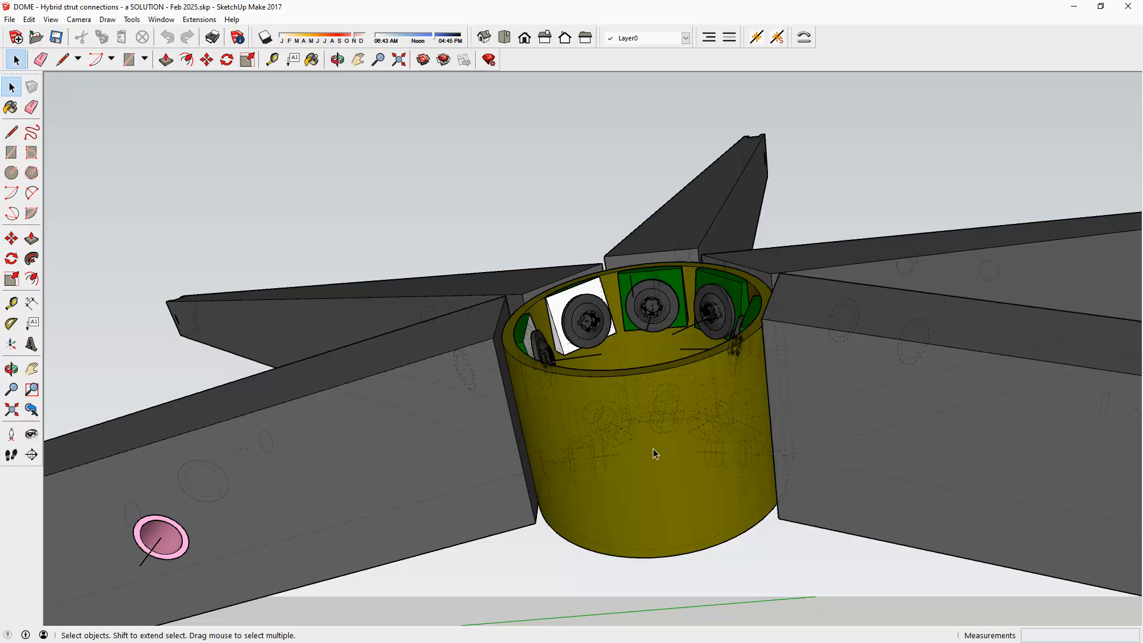
key(k)
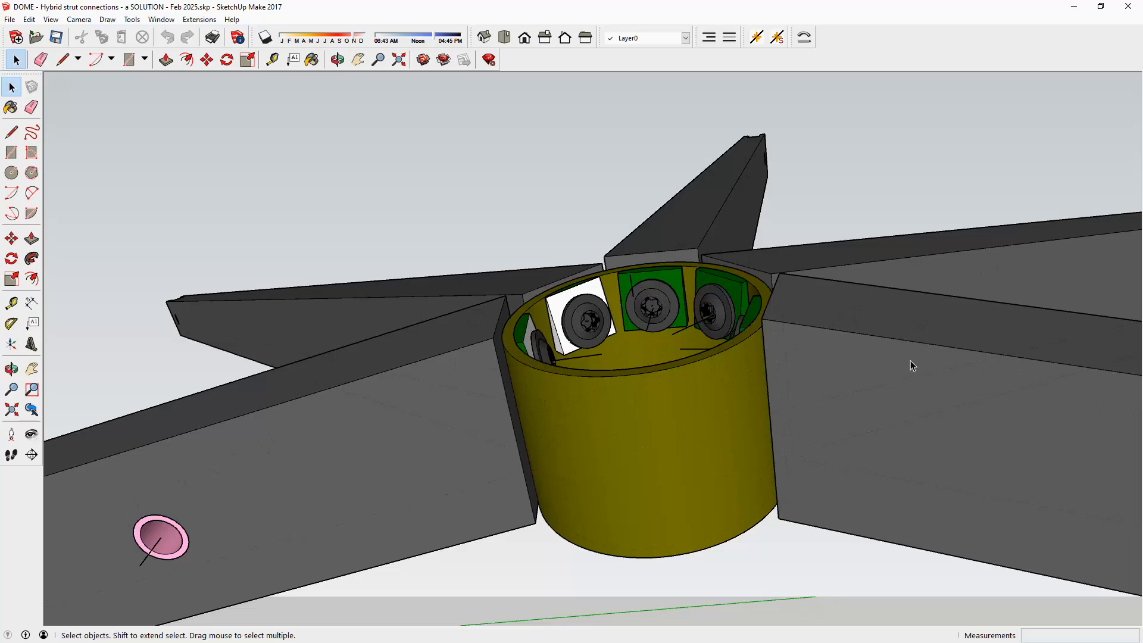
Step: Turn on X-ray display for the hub and struts
scroll(910, 360, down, 2)
middle_drag(920, 356, 944, 404)
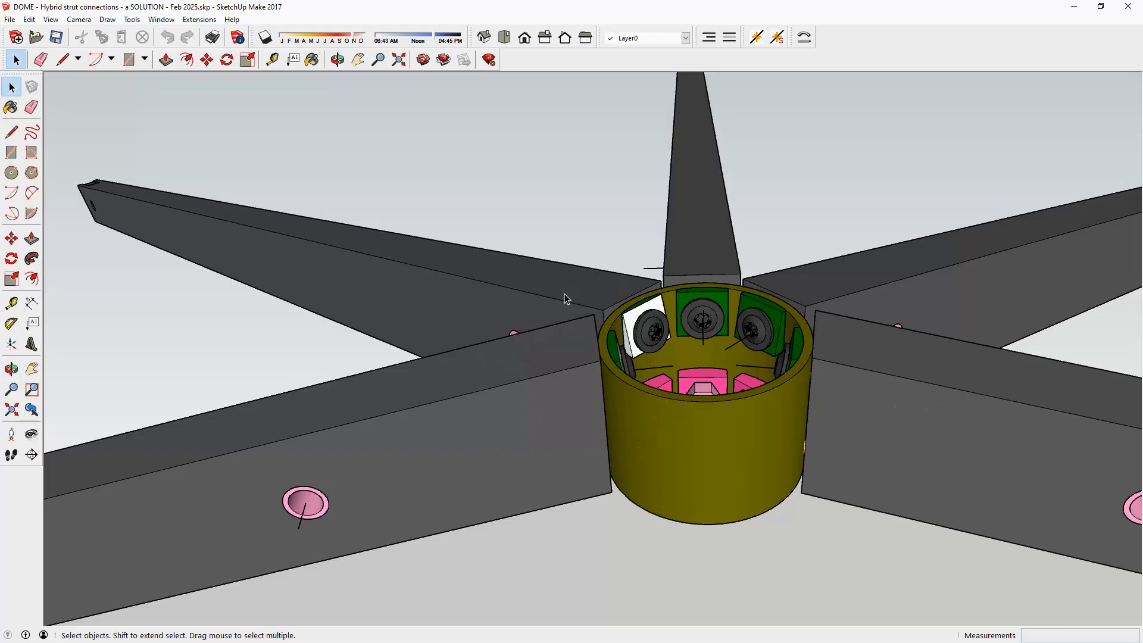
middle_drag(490, 409, 513, 399)
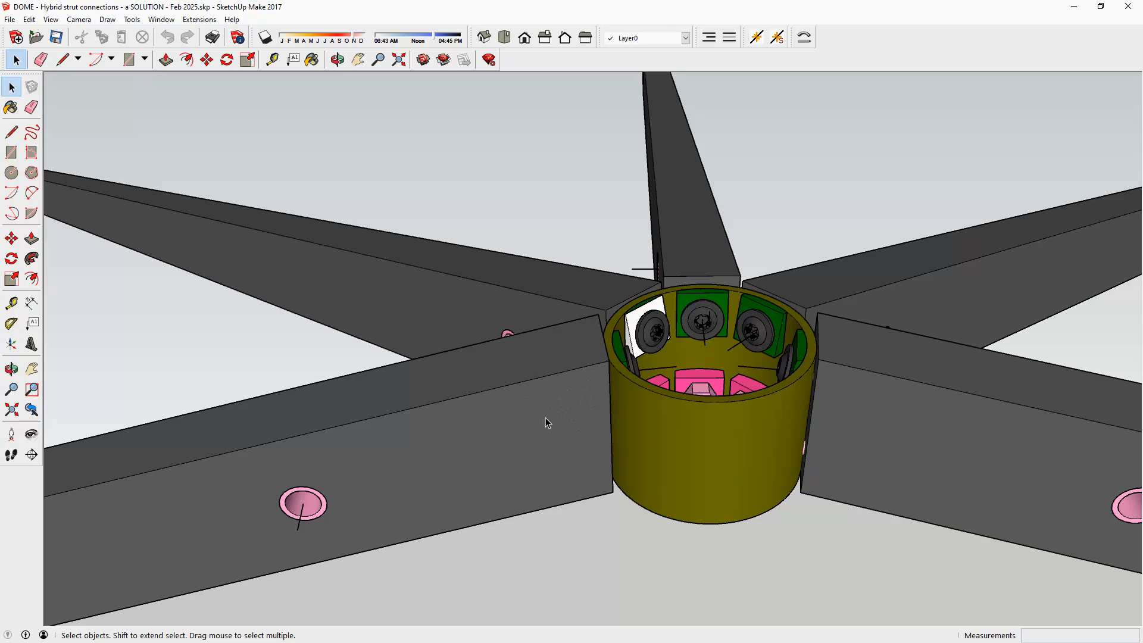
key(x)
Step: Examine how the pointed upper screws, lower rods and cross tubes sit inside the struts and meet the hub ring
middle_drag(552, 463, 542, 373)
middle_drag(426, 420, 334, 405)
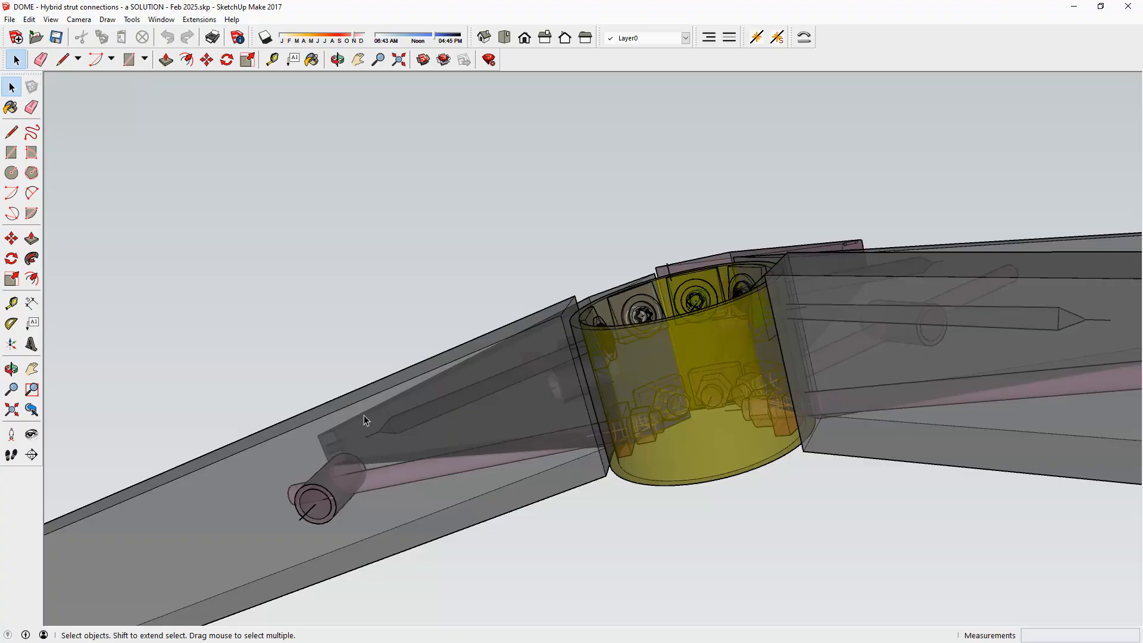
scroll(465, 416, up, 3)
middle_drag(463, 415, 619, 298)
key(space)
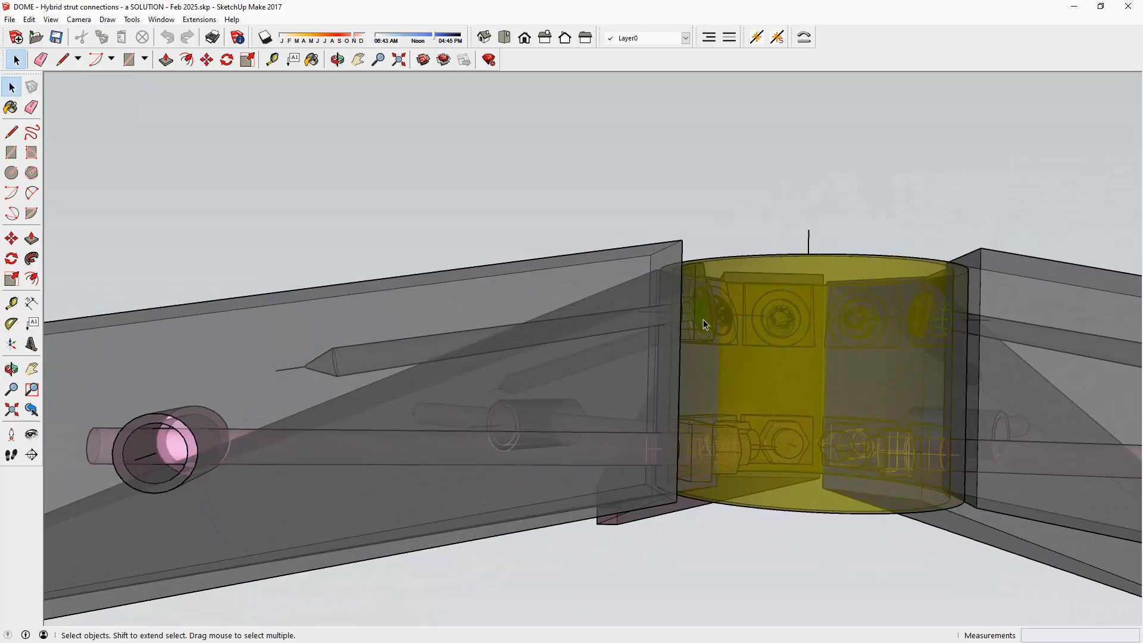
middle_drag(737, 301, 370, 340)
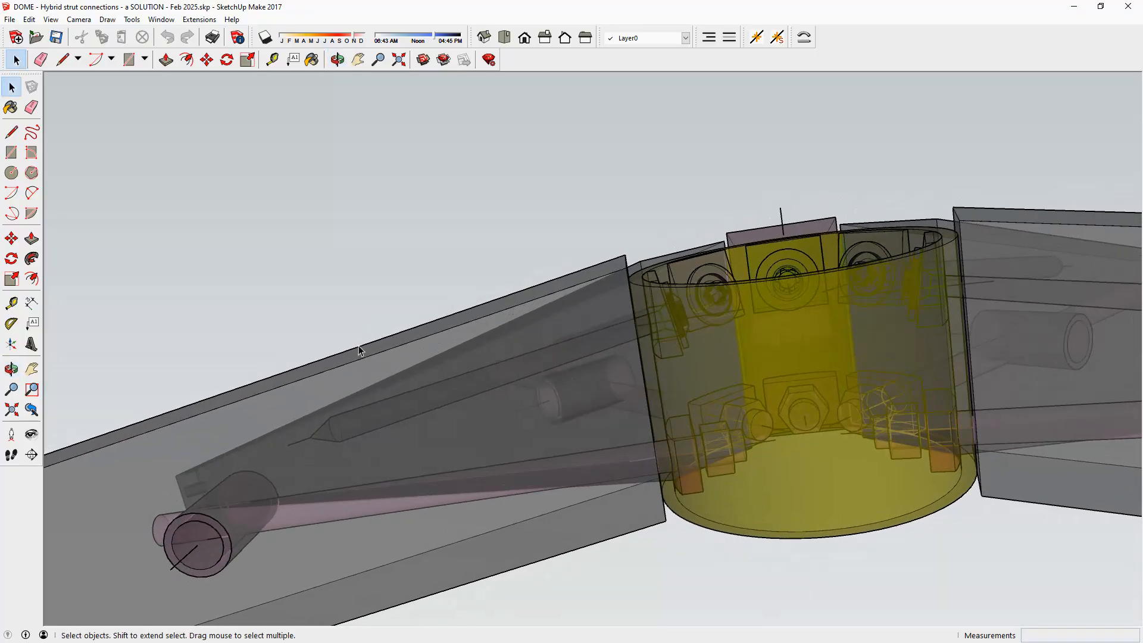
middle_drag(420, 436, 167, 443)
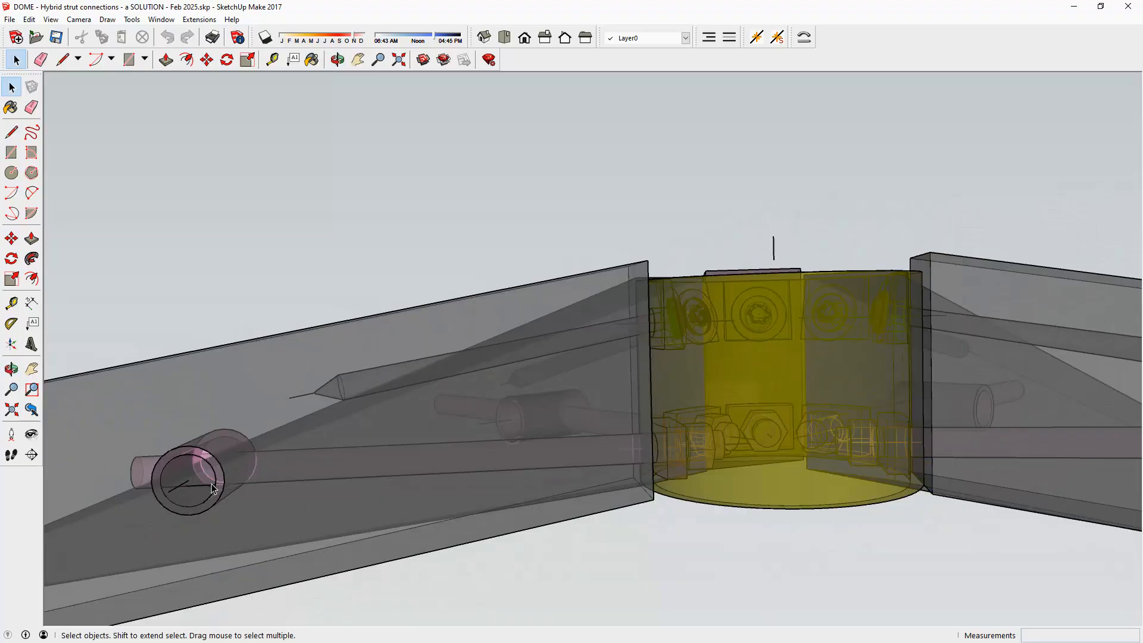
middle_drag(354, 424, 420, 472)
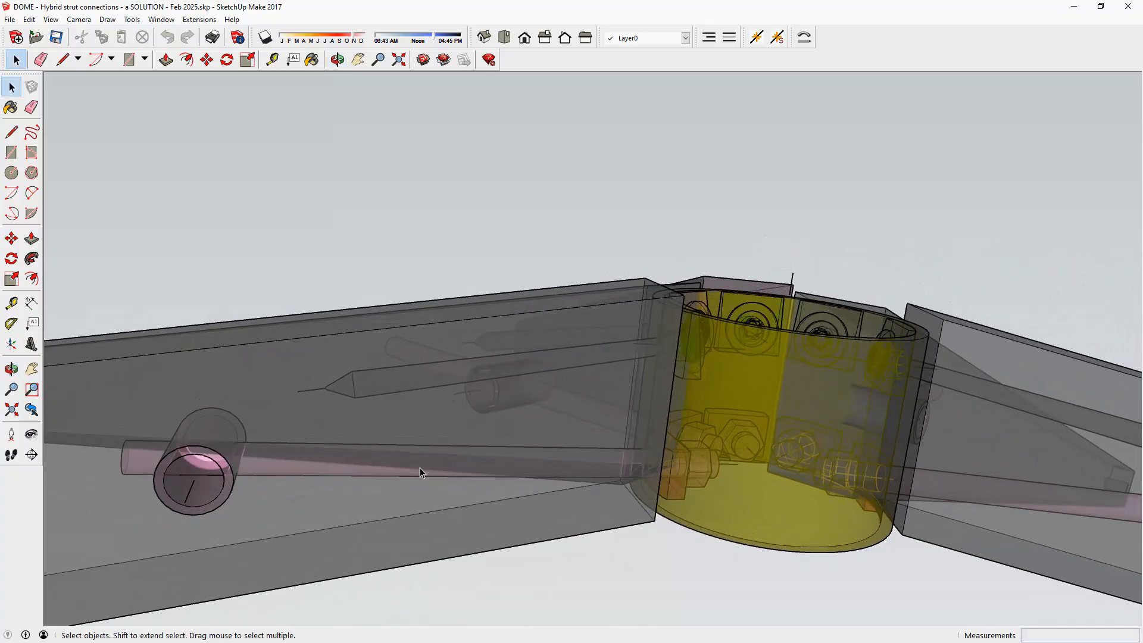
middle_drag(616, 469, 694, 444)
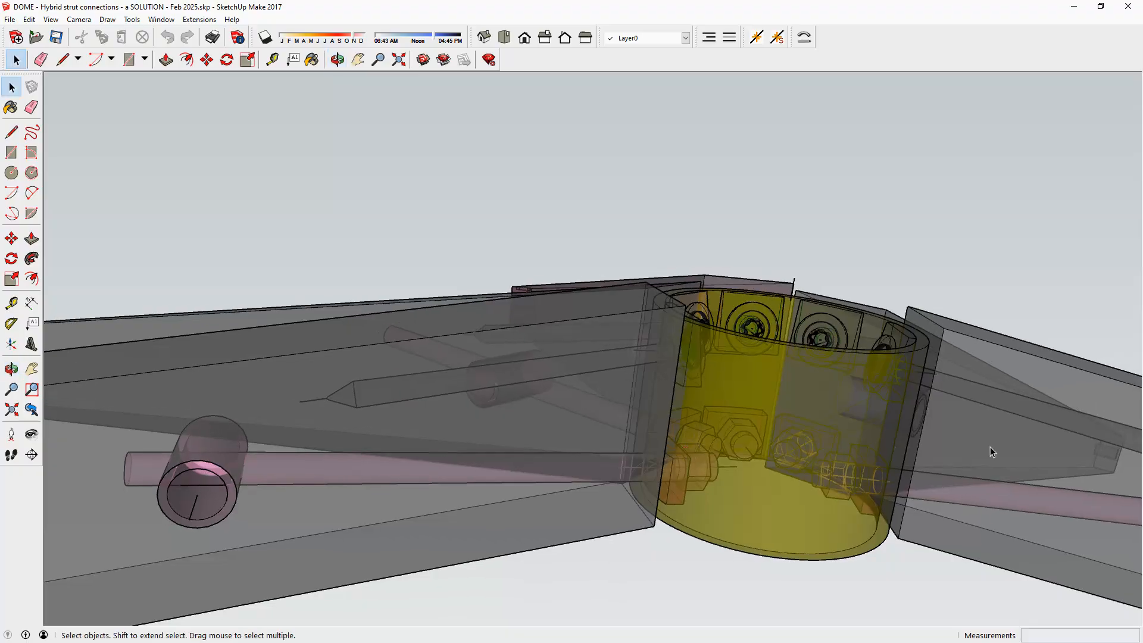
middle_drag(1028, 468, 890, 446)
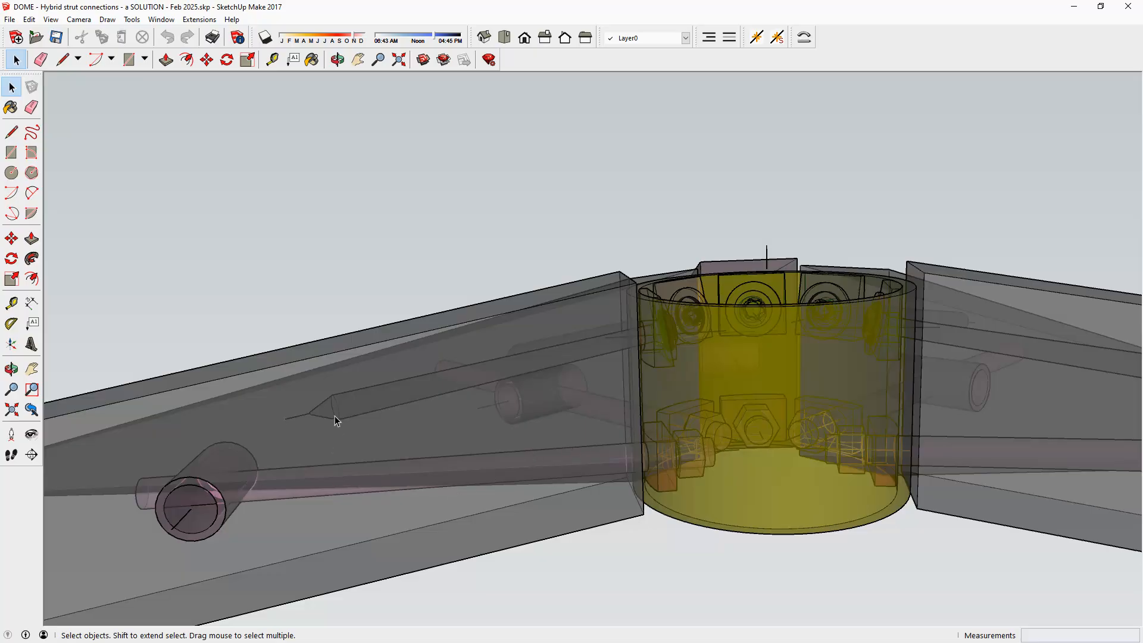
key(l)
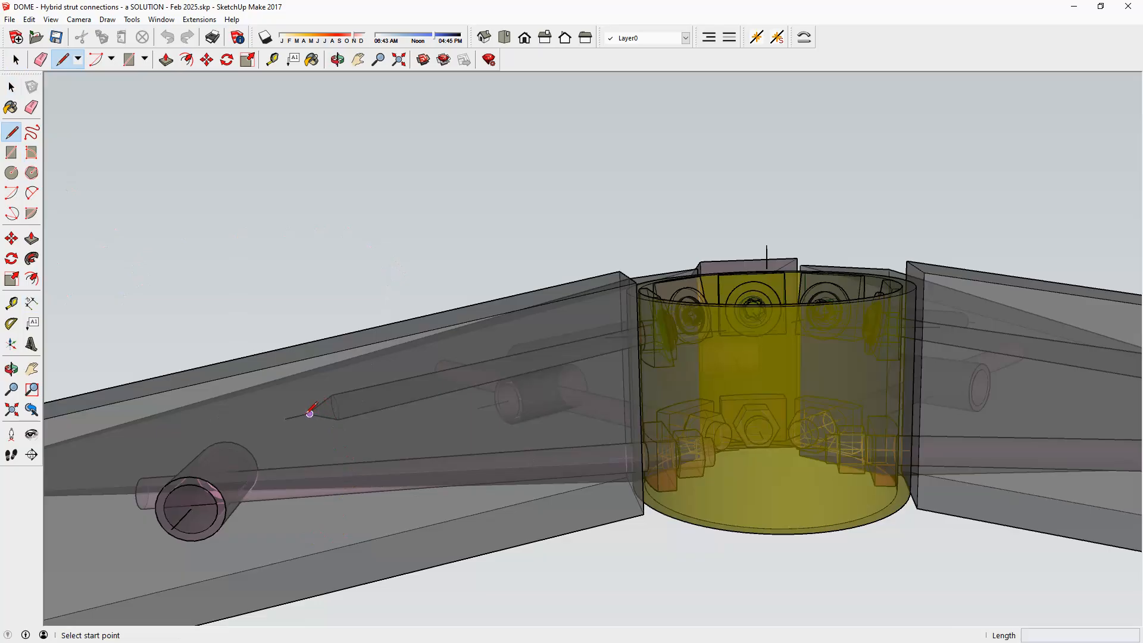
middle_drag(283, 418, 289, 434)
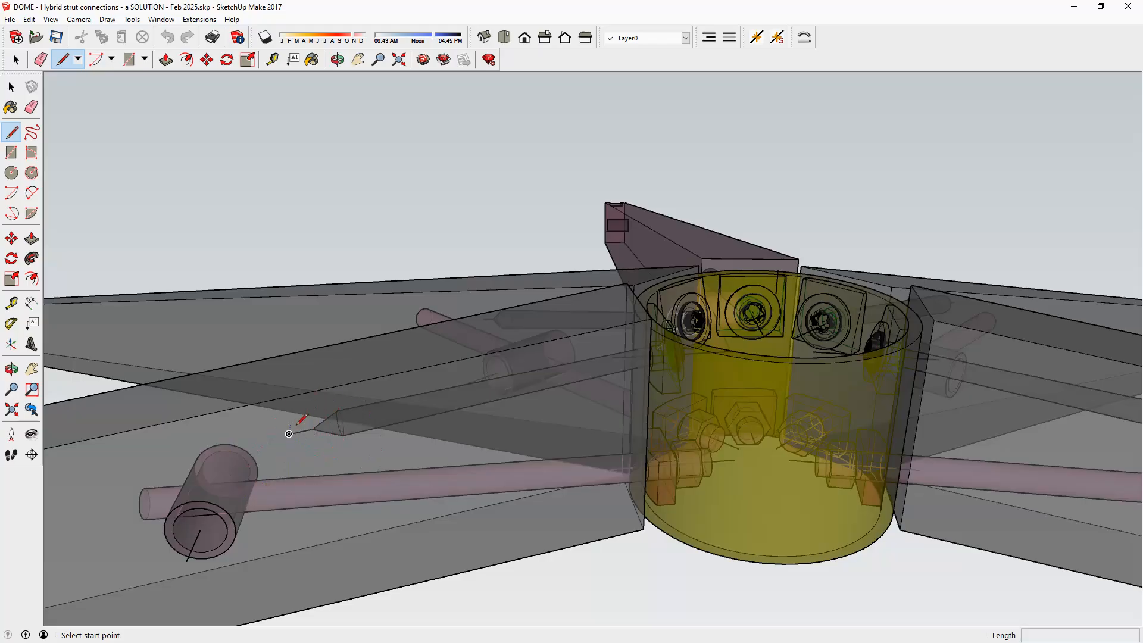
key(space)
click(341, 425)
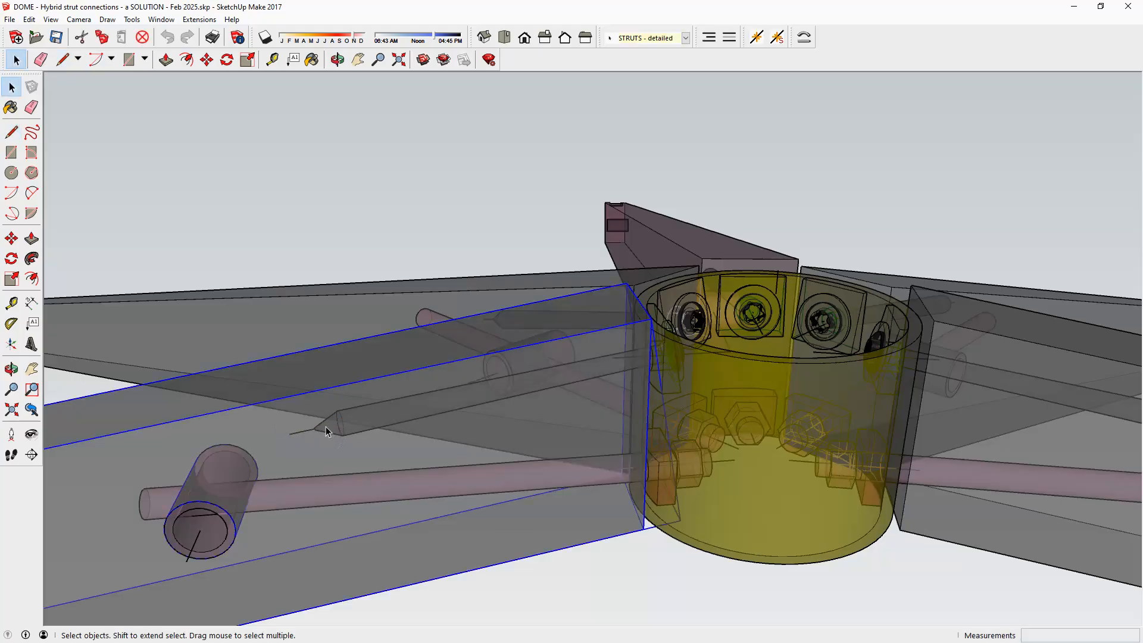
double_click(676, 331)
double_click(674, 328)
middle_drag(675, 328, 495, 245)
click(302, 306)
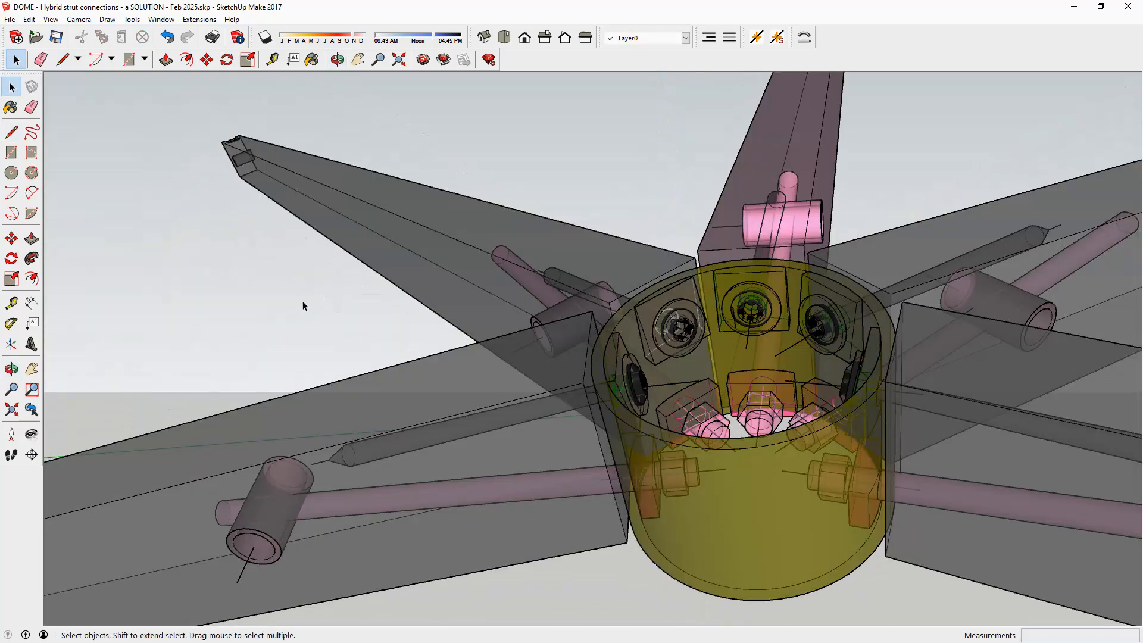
Step: Open the upper screw assembly that runs from the hub into the near left strut for editing
click(645, 385)
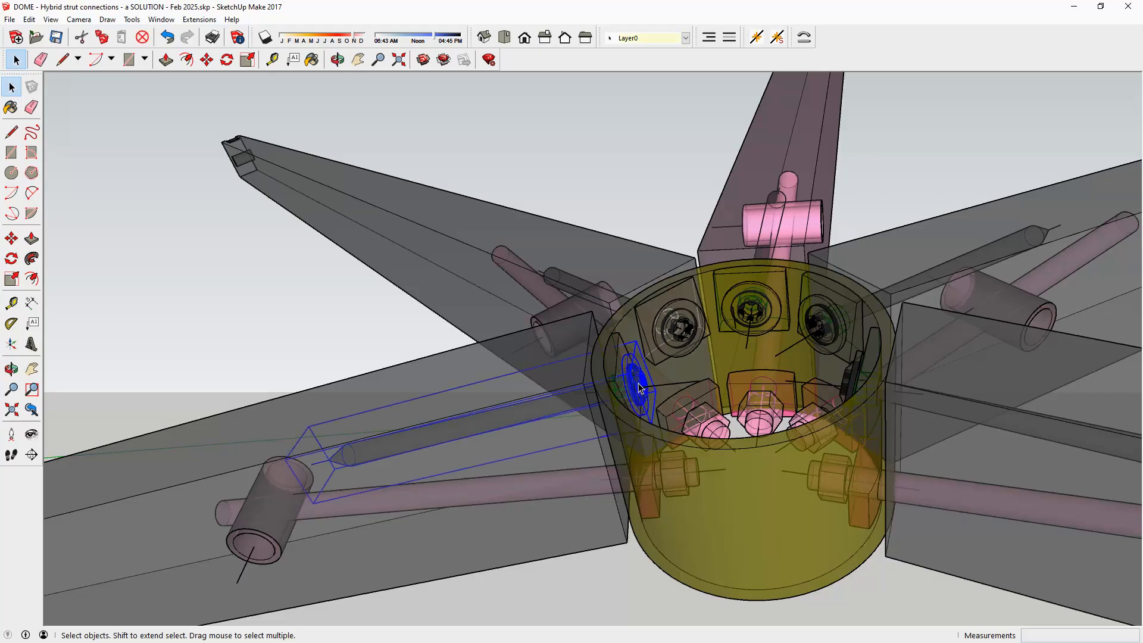
double_click(637, 383)
middle_drag(510, 427, 364, 454)
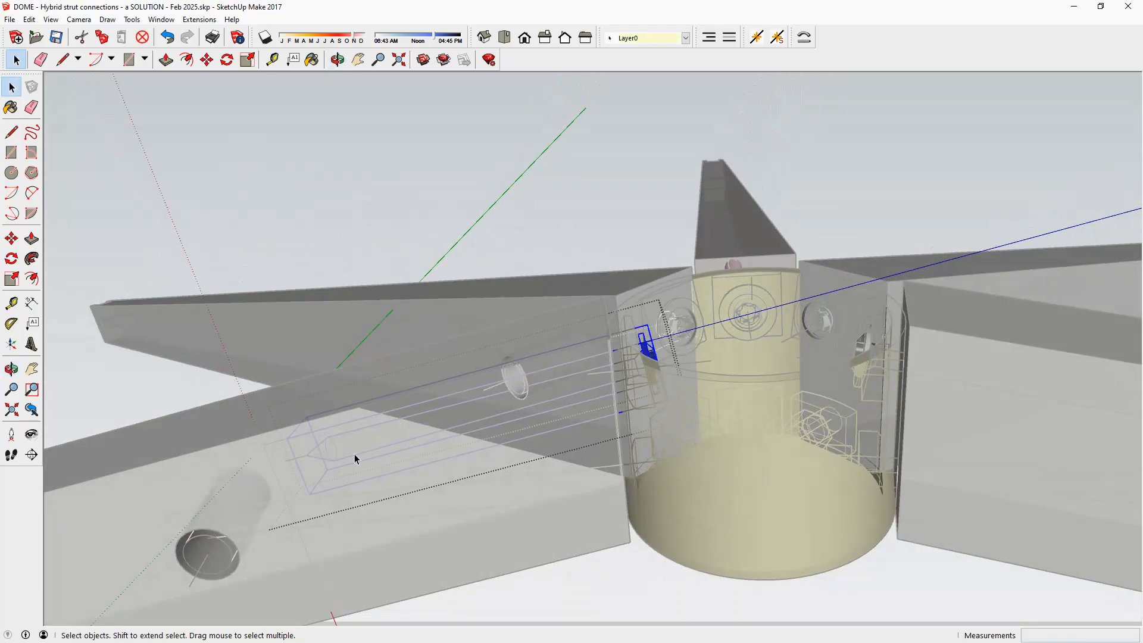
scroll(328, 452, up, 4)
middle_drag(329, 448, 548, 390)
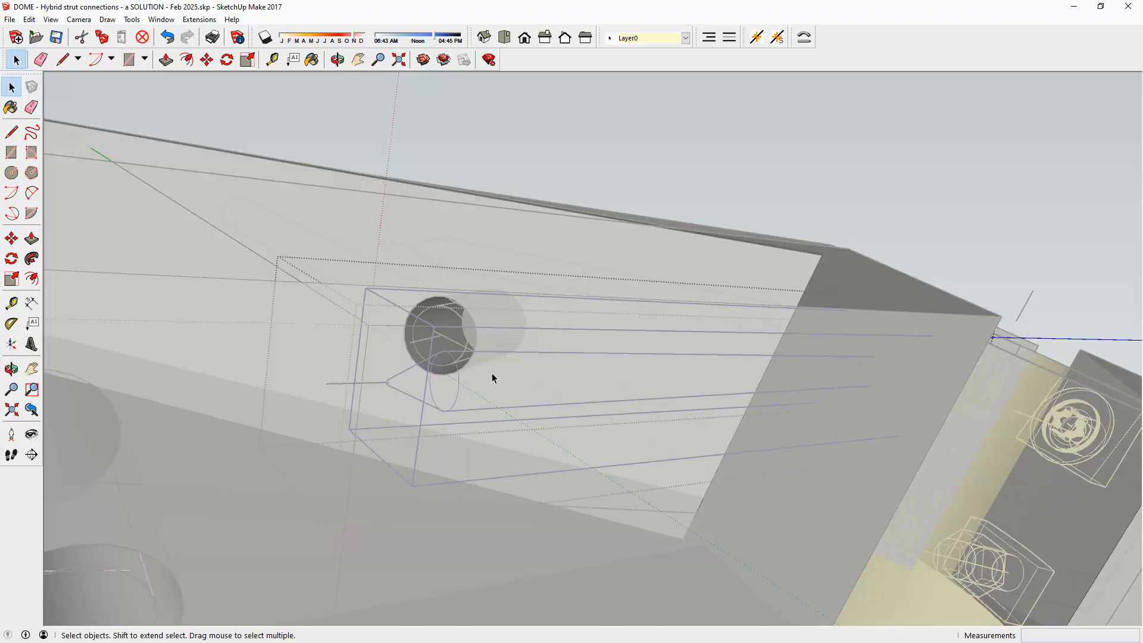
scroll(354, 356, down, 4)
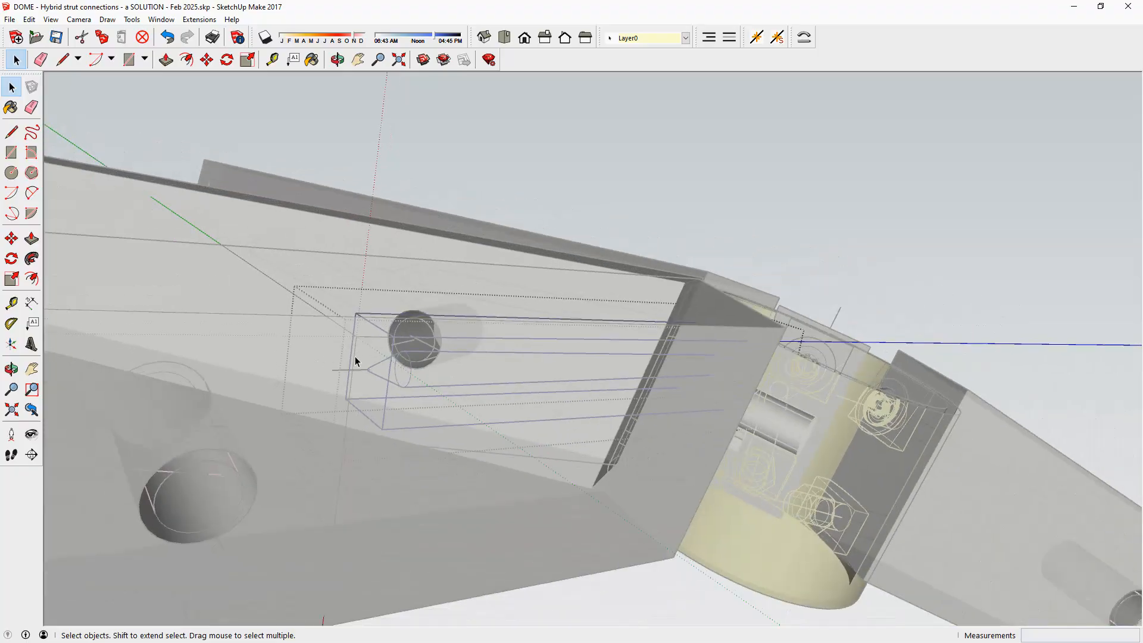
Step: Leave the upper screw assembly and examine the whole hub with its five X-rayed struts
middle_drag(540, 366, 296, 455)
click(577, 214)
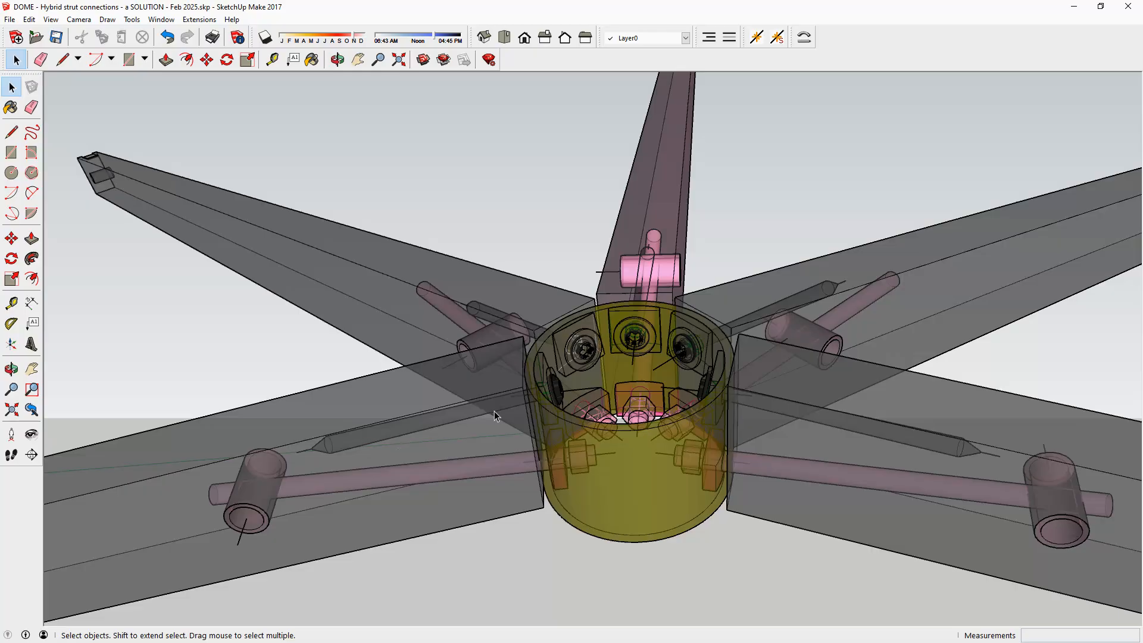
middle_drag(500, 409, 848, 379)
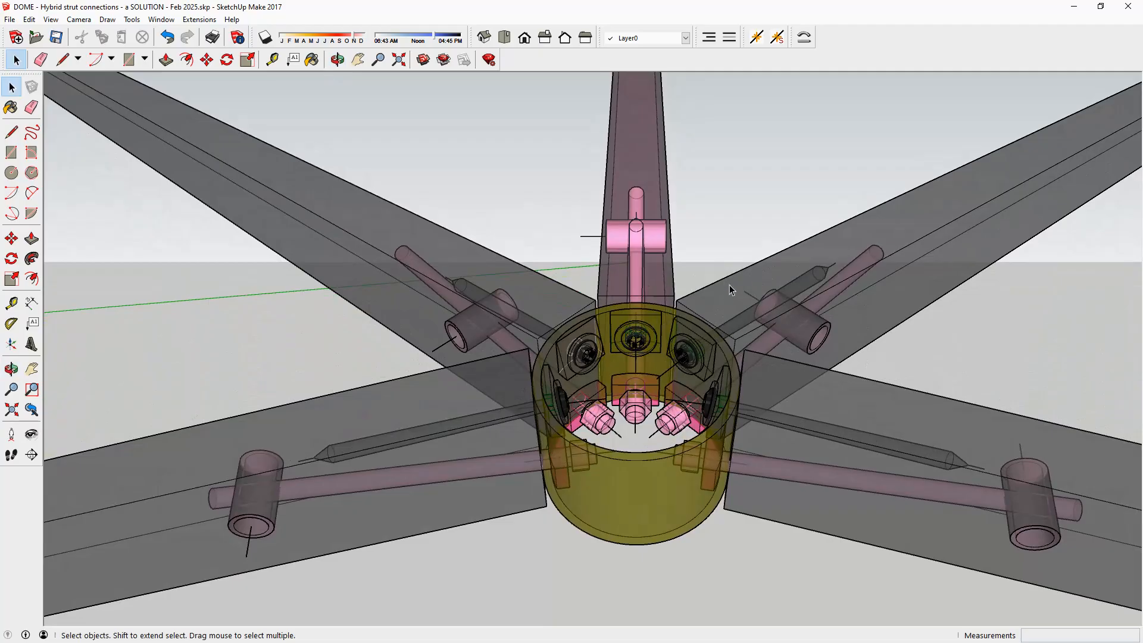
scroll(505, 447, down, 4)
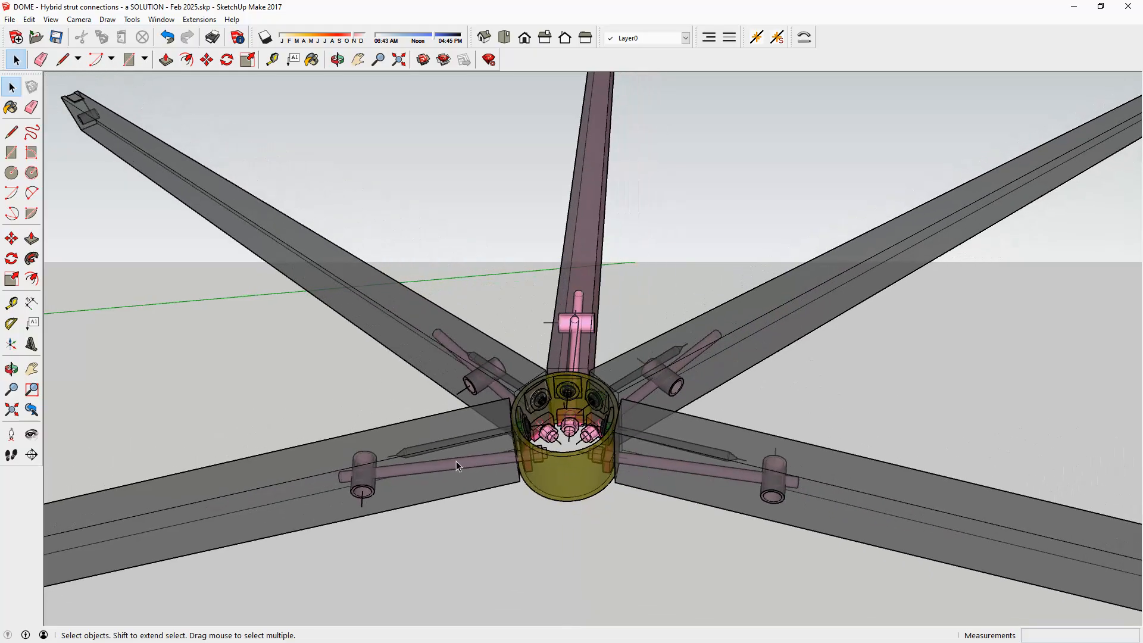
scroll(456, 460, down, 2)
scroll(499, 390, down, 5)
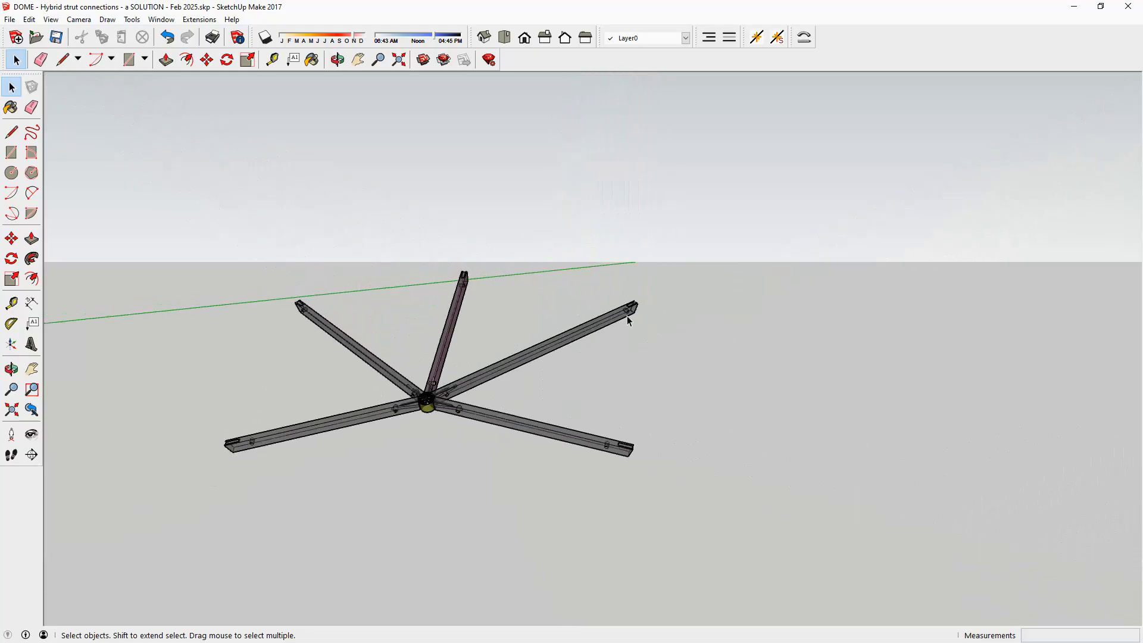
Step: Open the strut with a recess at its outer end for editing and draw a line across the recess's open end
scroll(621, 309, up, 3)
scroll(621, 310, up, 8)
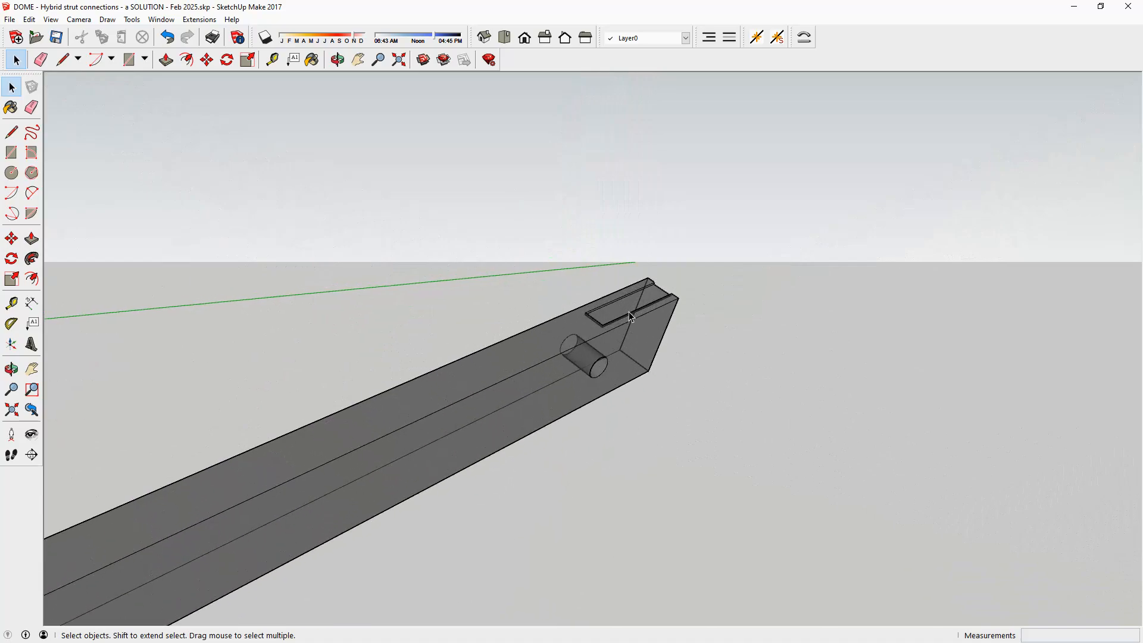
middle_drag(714, 303, 567, 390)
double_click(536, 381)
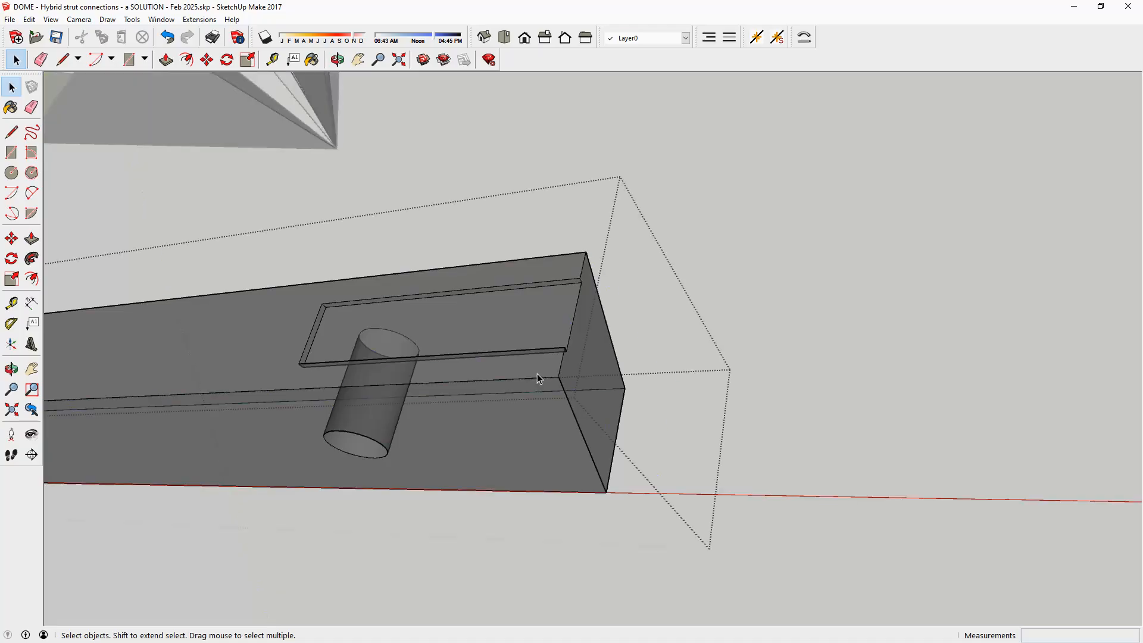
triple_click(534, 370)
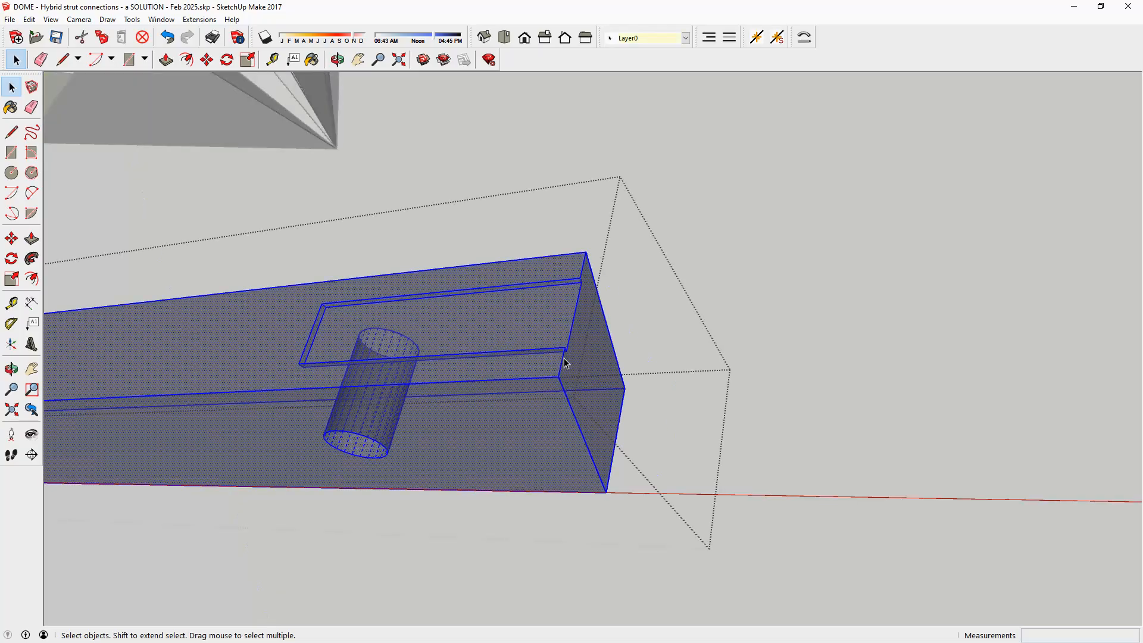
key(l)
click(580, 279)
click(565, 345)
middle_drag(569, 339, 447, 301)
key(space)
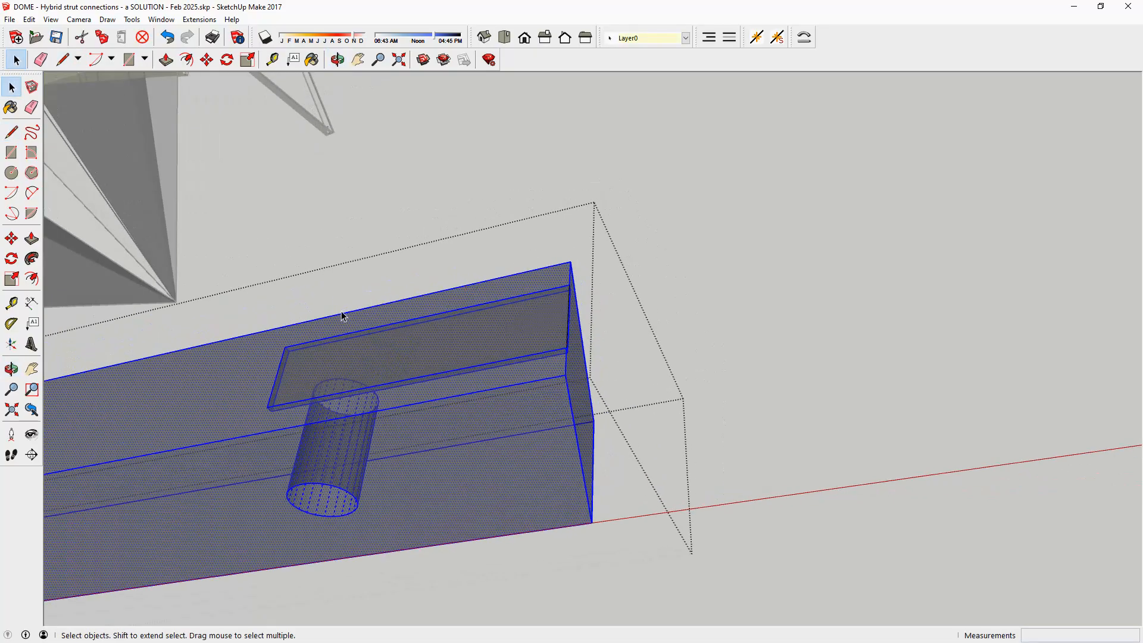
Step: Delete the recess's outline from the strut's upper face, turn off X-ray display and close the strut
click(330, 341)
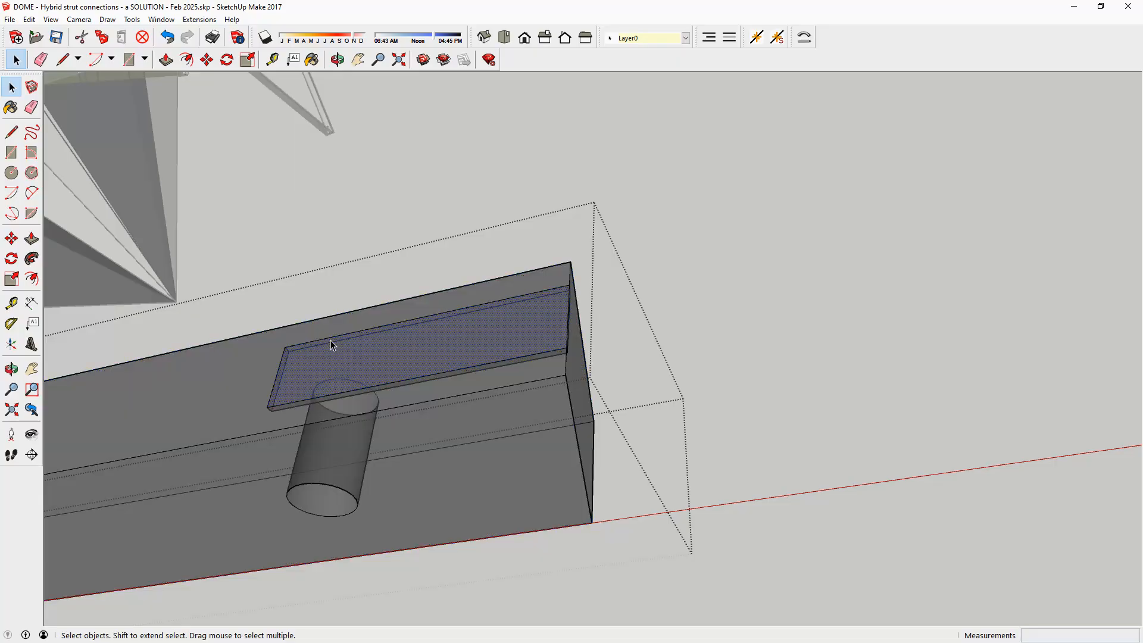
click(330, 337)
key(Delete)
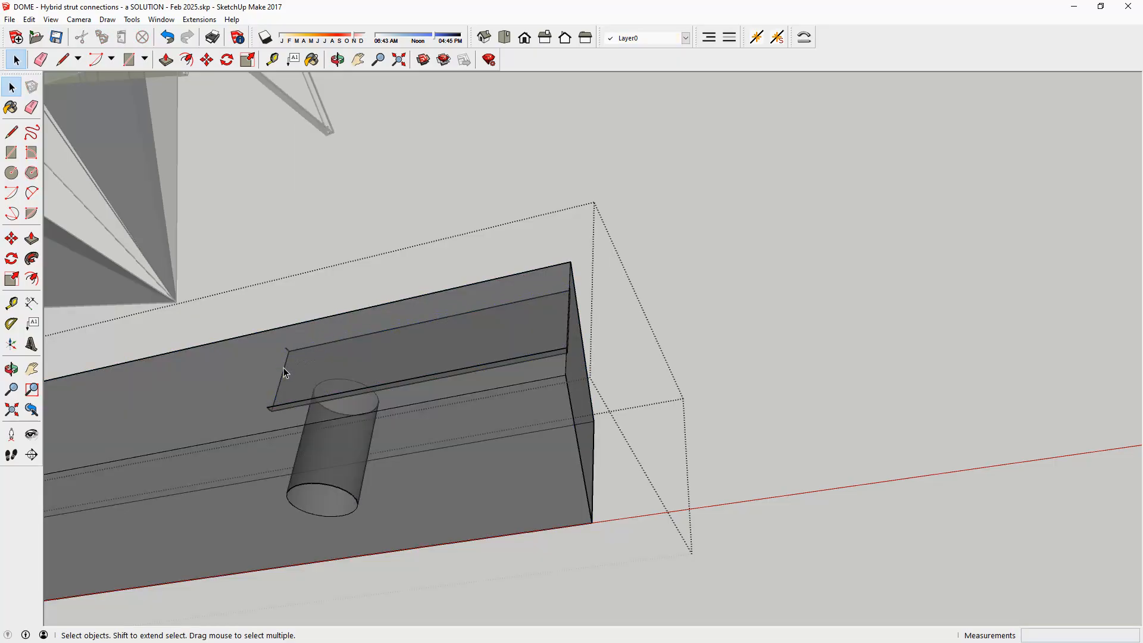
click(277, 406)
key(Delete)
click(875, 312)
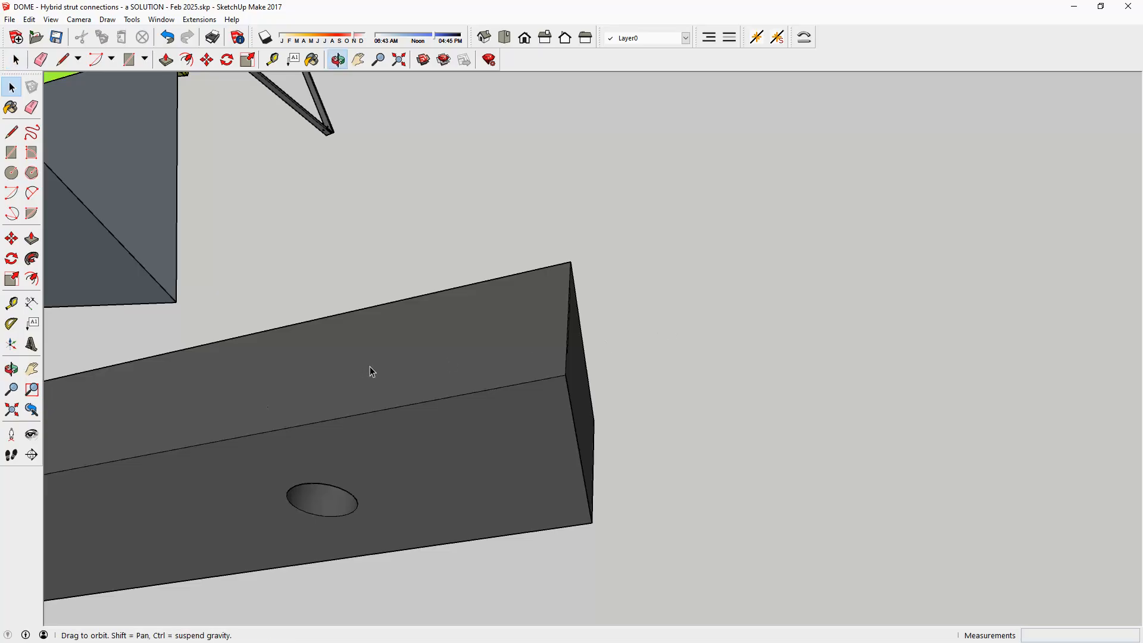
Step: Reopen the strut, delete the leftover recess outline on its end face, and close the strut
middle_drag(370, 368, 526, 331)
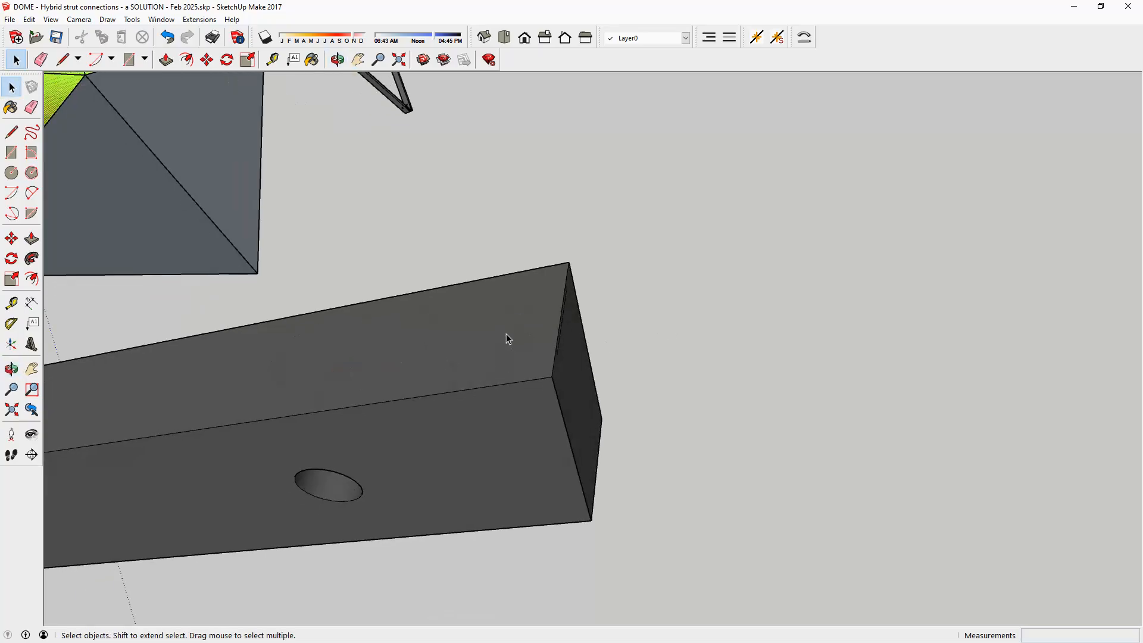
middle_drag(430, 345, 378, 316)
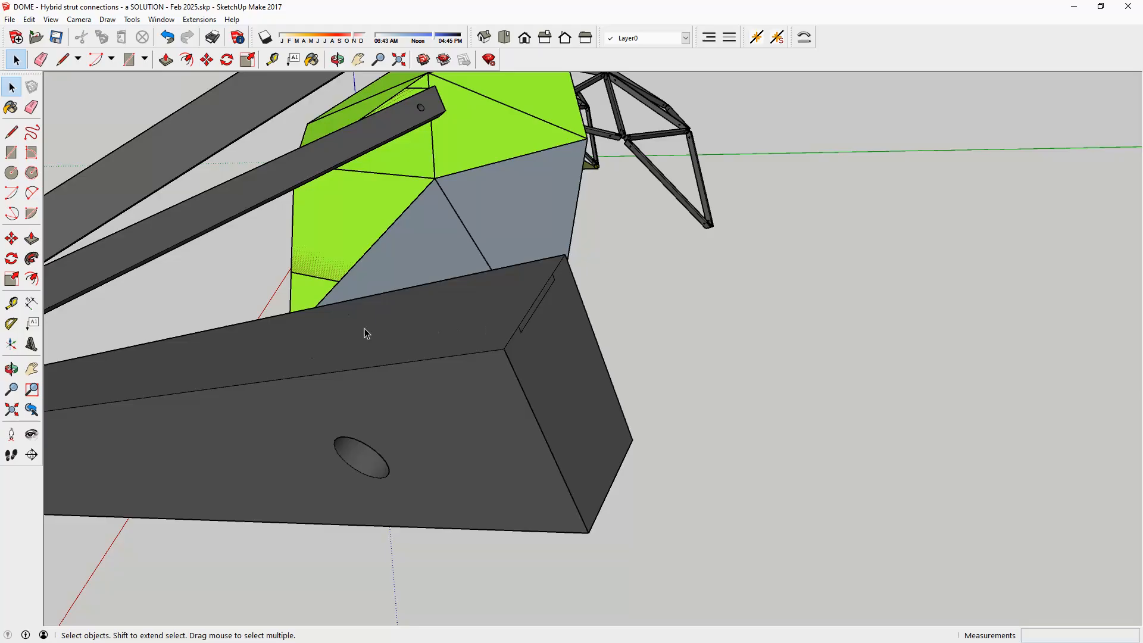
click(419, 334)
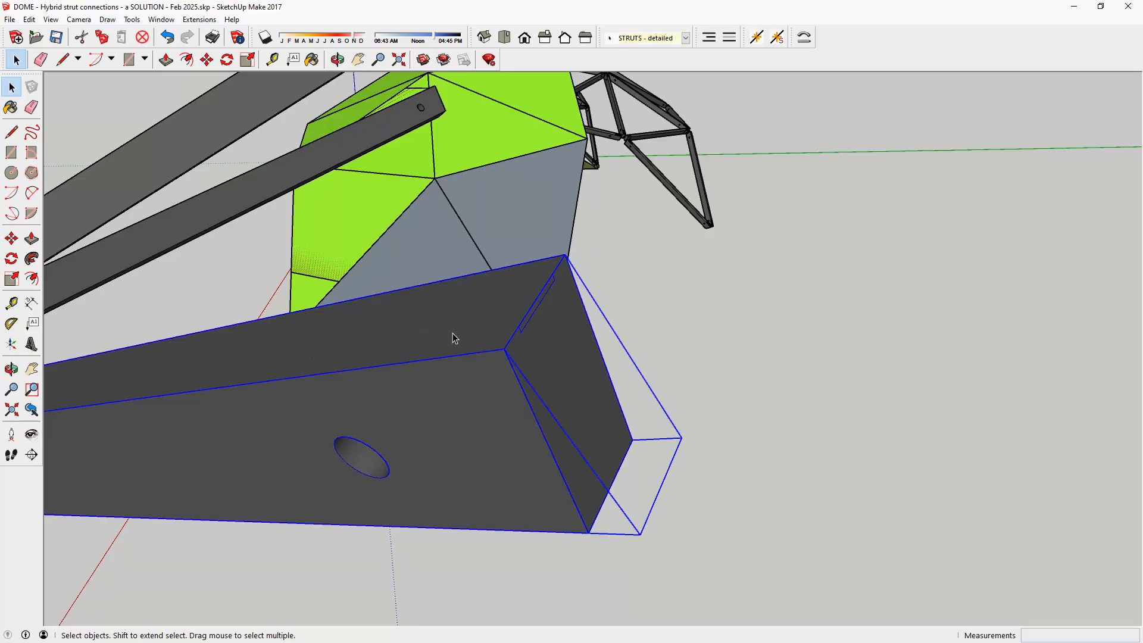
double_click(563, 360)
triple_click(553, 344)
click(529, 326)
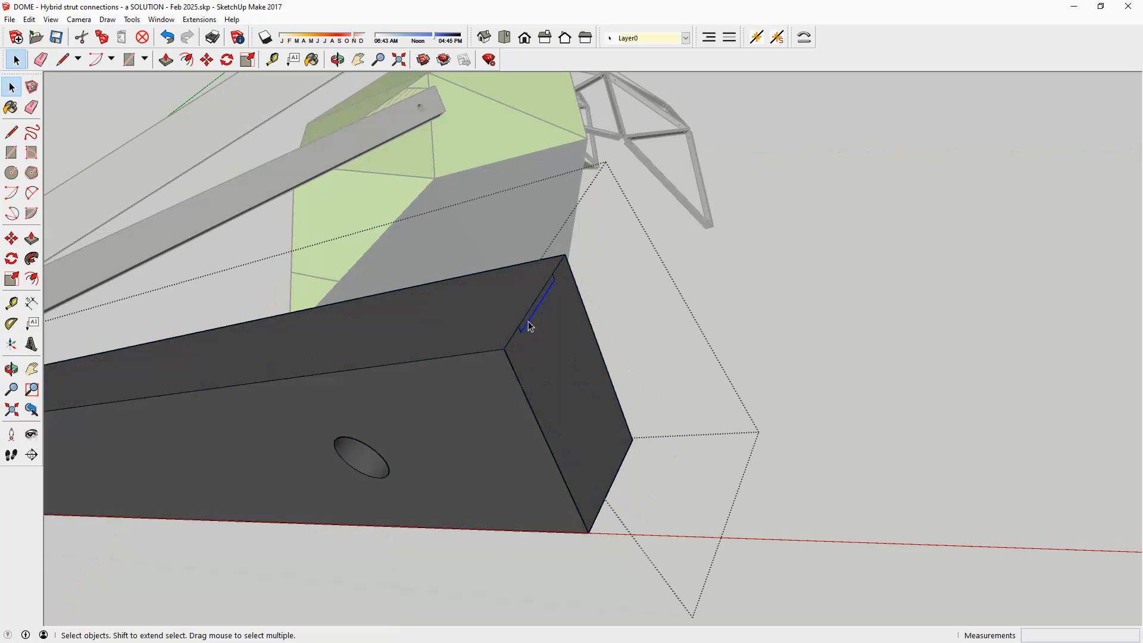
key(Delete)
click(707, 307)
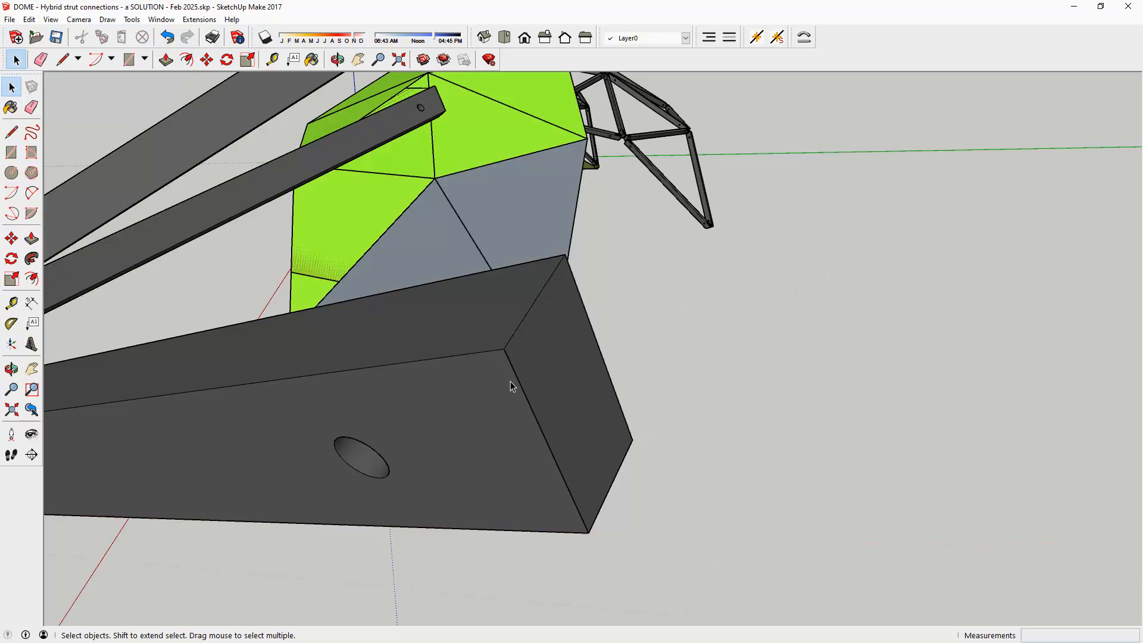
Step: Turn on X-ray display and inspect the strut's outer end for leftover recess edges inside
key(x)
middle_drag(500, 382, 653, 342)
middle_drag(368, 407, 506, 306)
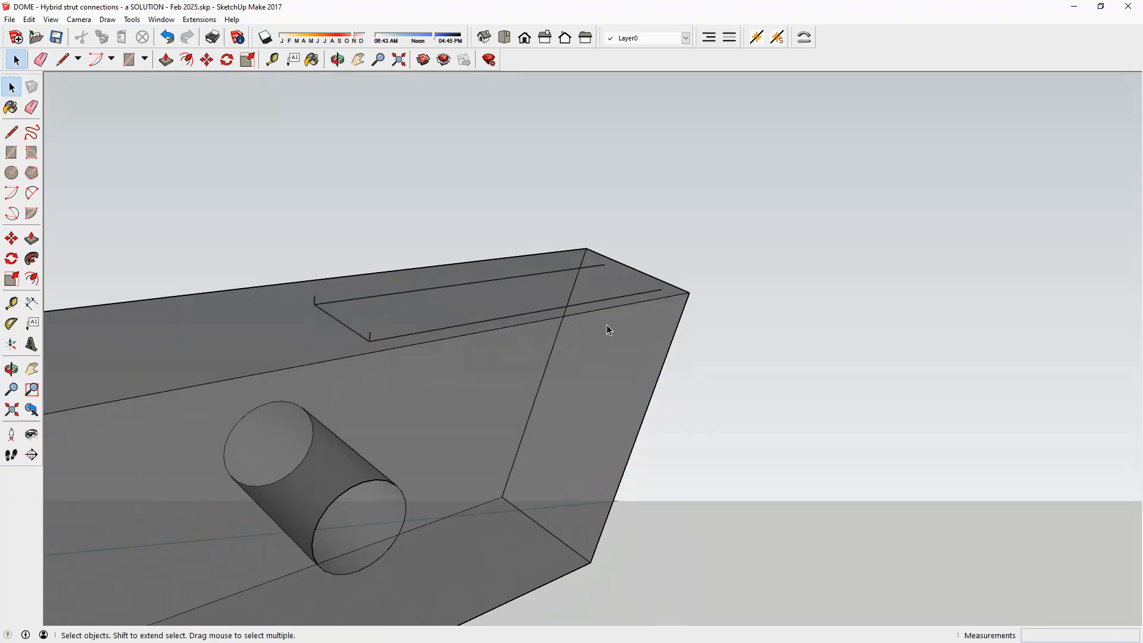
key(x)
click(480, 290)
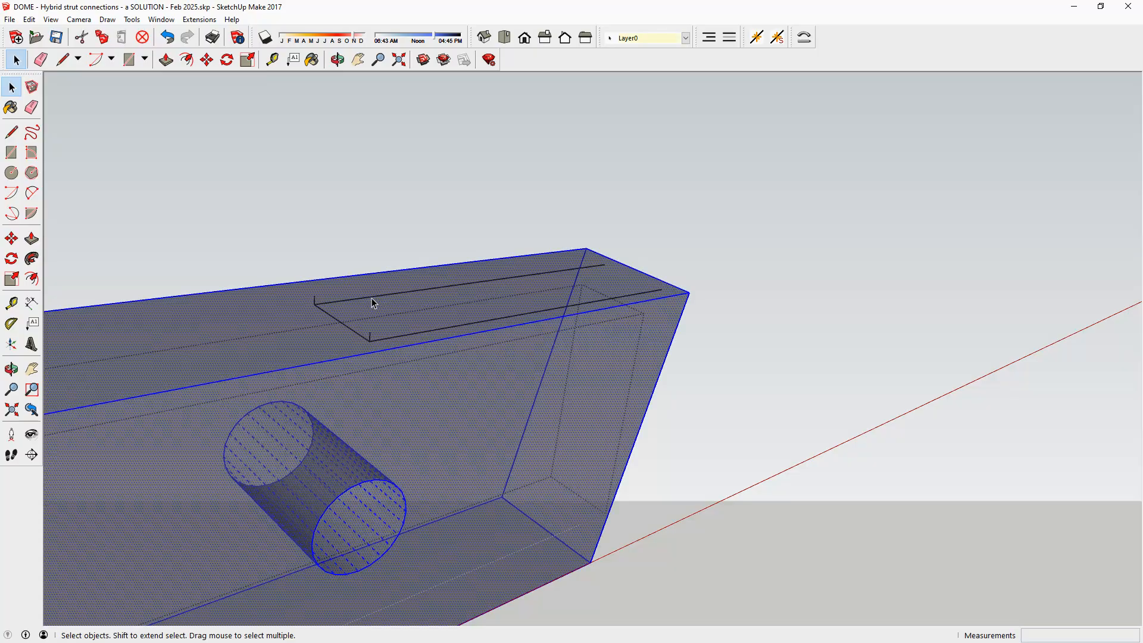
click(720, 165)
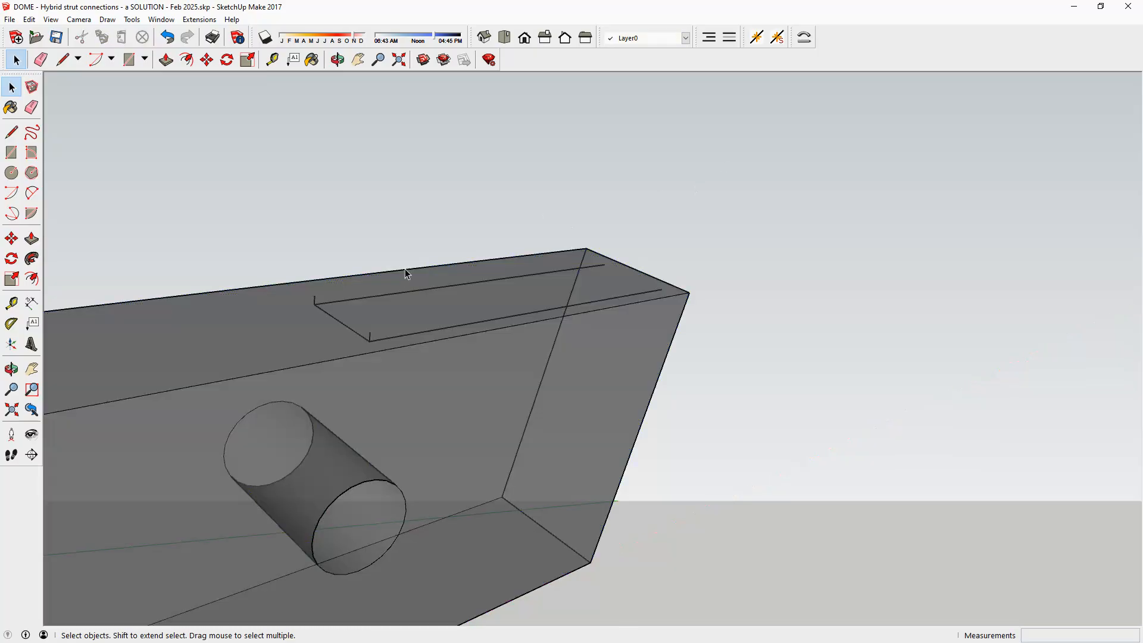
Step: Delete the remaining loose recess edges inside the strut's outer end and close the strut
click(398, 299)
middle_drag(541, 324, 448, 355)
key(Delete)
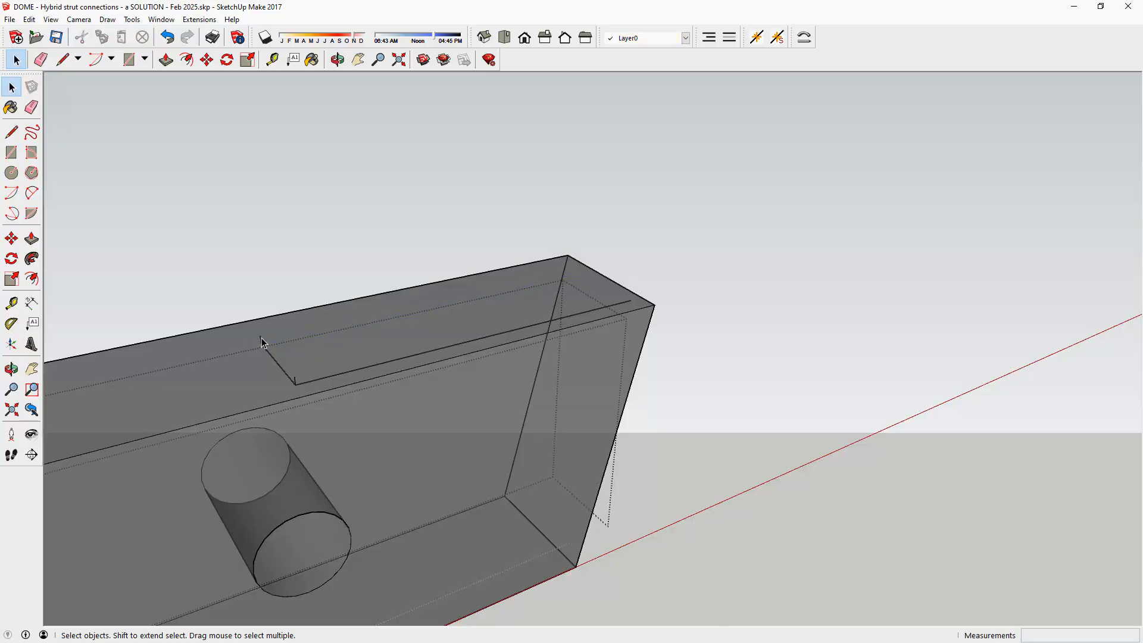
click(273, 359)
key(Delete)
click(327, 377)
key(Delete)
click(911, 211)
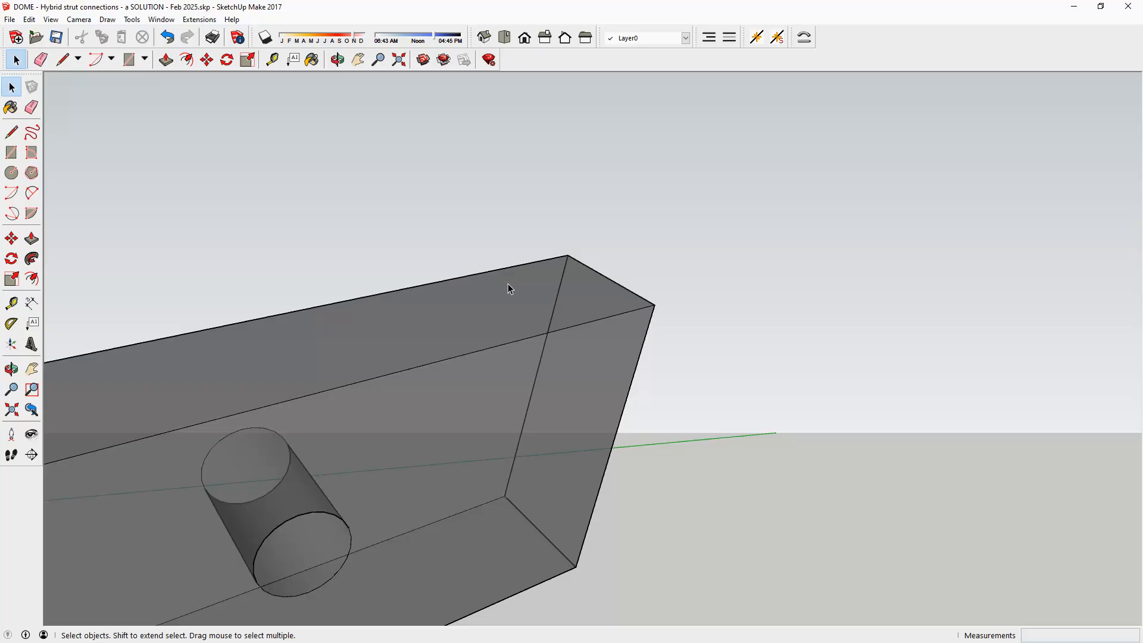
Step: Turn off X-ray display and examine the cleaned strut together with the hub assembly and the row of domes
key(x)
middle_drag(638, 372, 202, 312)
scroll(762, 327, down, 5)
middle_drag(773, 355, 824, 379)
scroll(720, 351, down, 3)
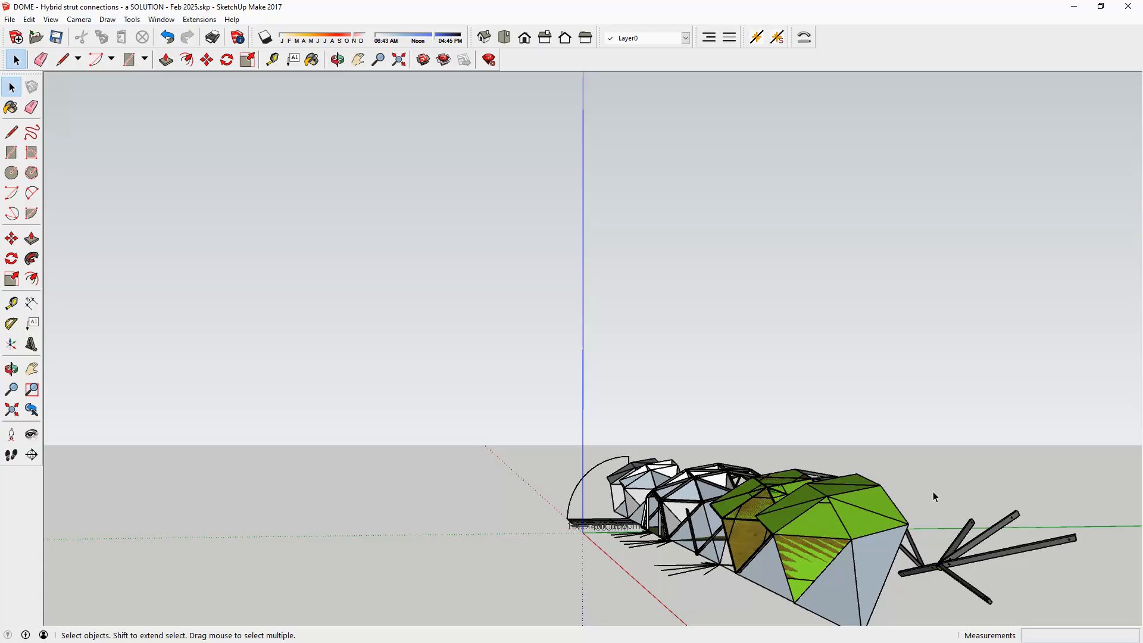
scroll(1075, 537, up, 5)
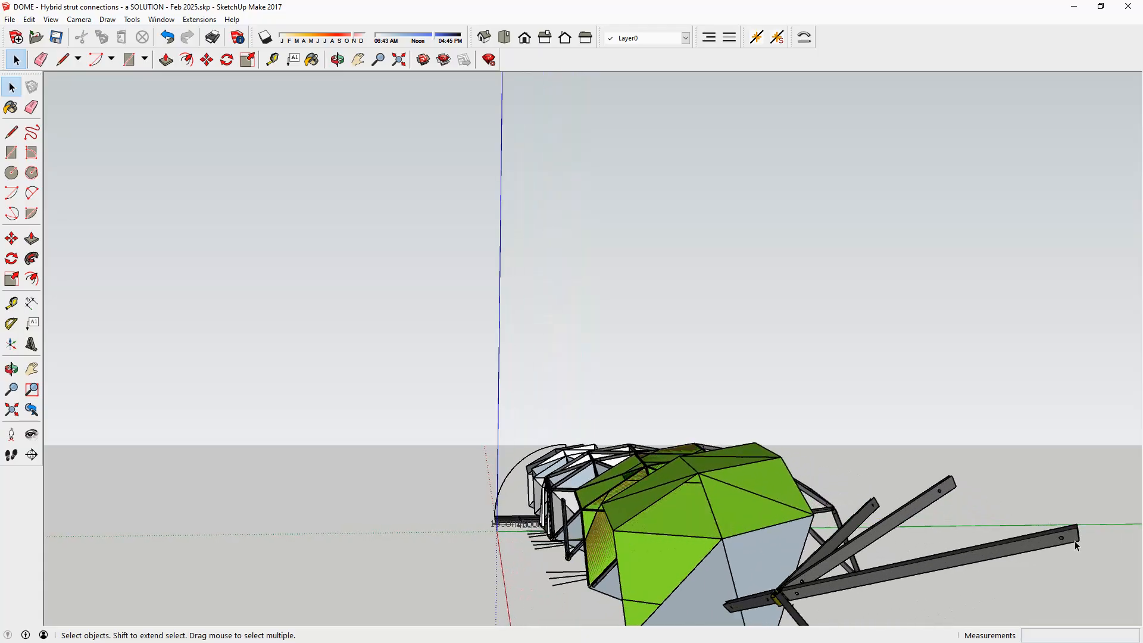
scroll(1075, 537, up, 2)
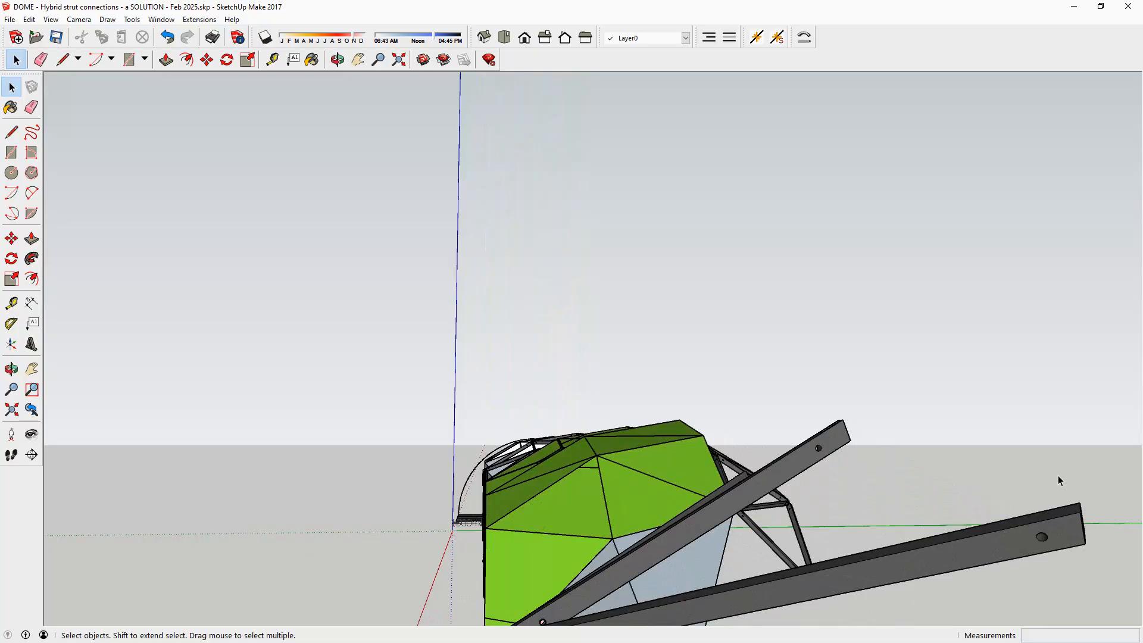
scroll(638, 477, down, 3)
middle_drag(638, 479, 723, 511)
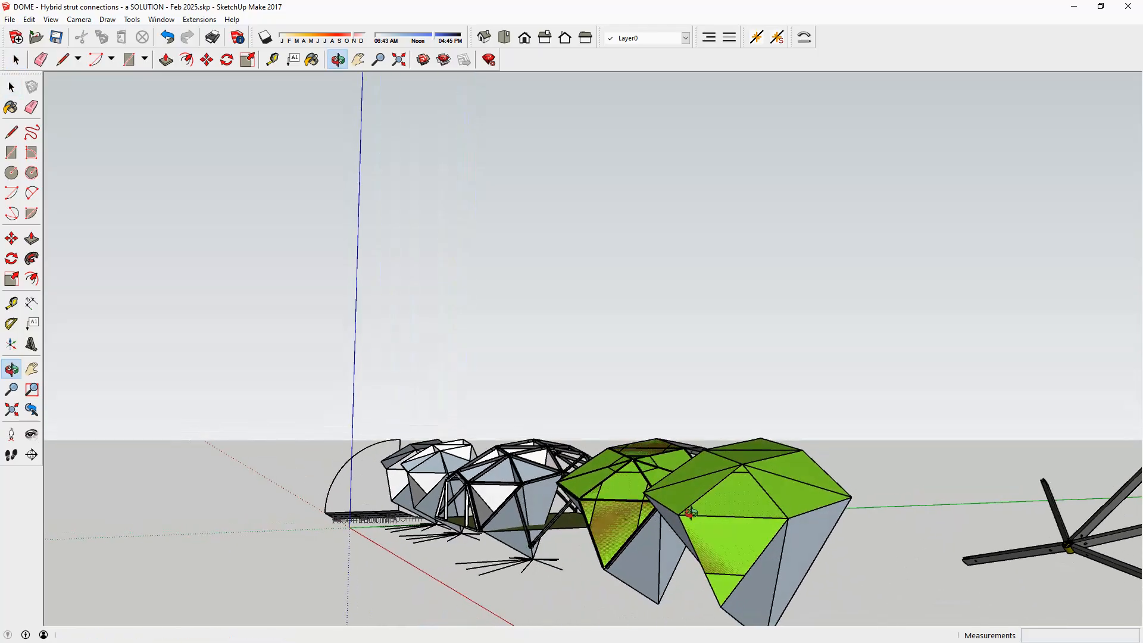
middle_drag(1082, 533, 845, 529)
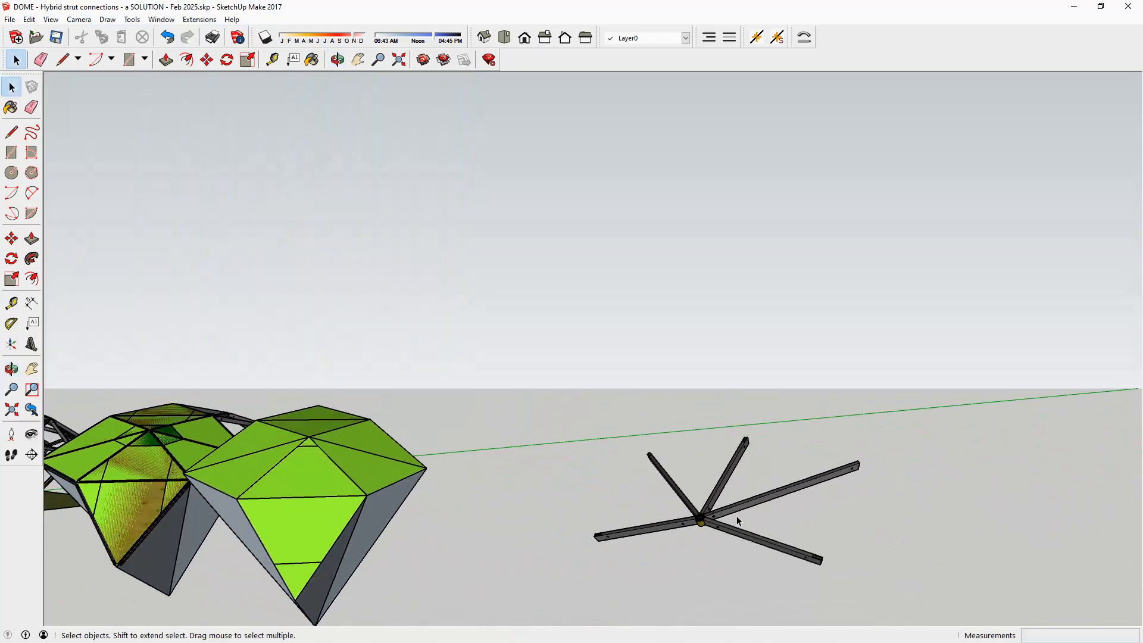
Step: Examine the screw heads, nuts and shaped washers inside the hub ring and the surrounding struts
scroll(732, 517, up, 10)
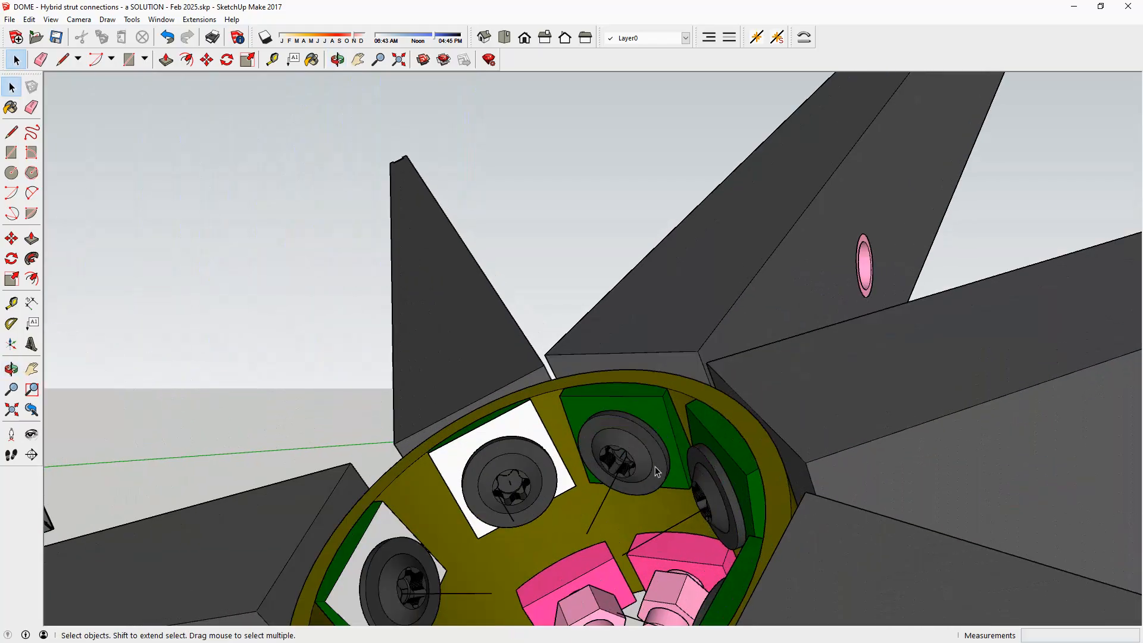
scroll(667, 478, down, 5)
middle_drag(667, 478, 772, 427)
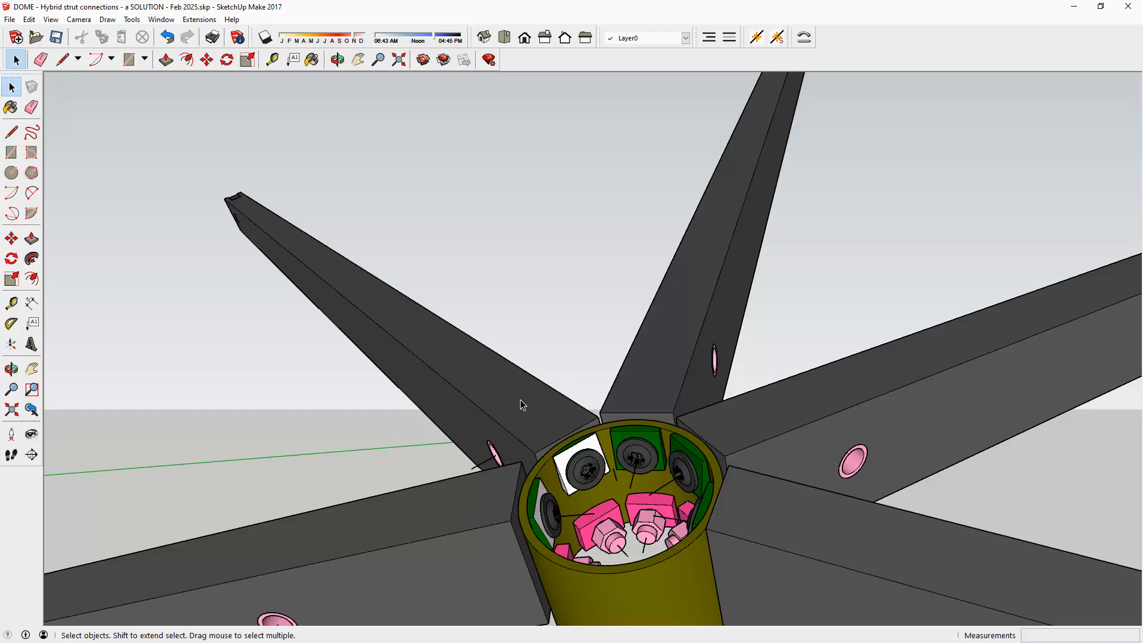
scroll(515, 415, down, 3)
middle_drag(516, 415, 515, 461)
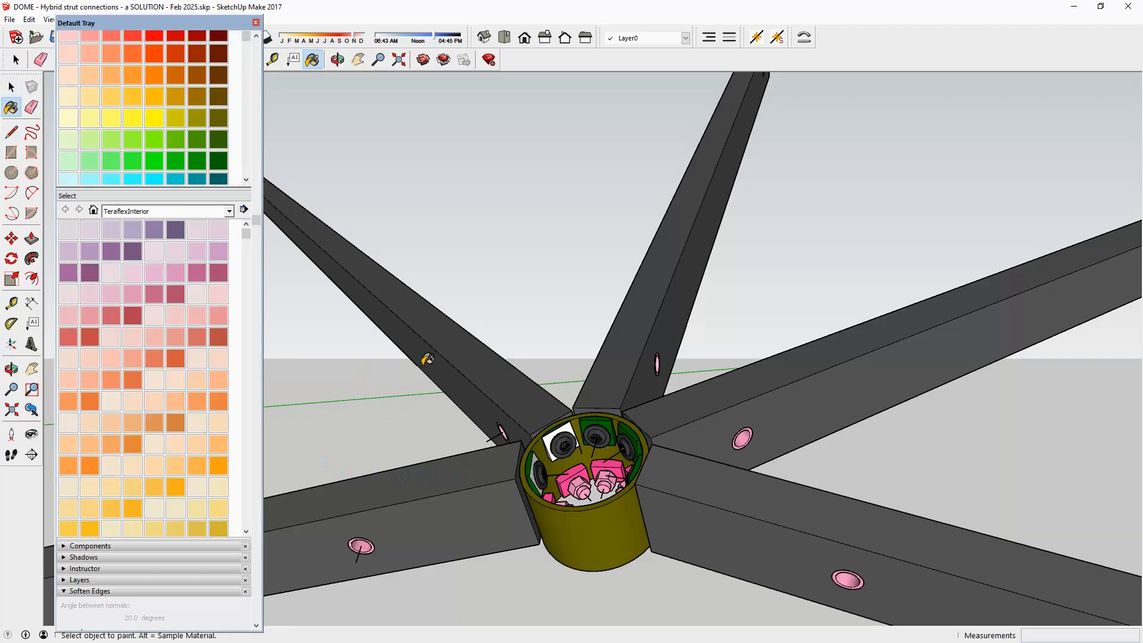
Step: Sample the dark grey Color M06 material from a strut and locate its swatch in the Colors collection
scroll(209, 169, down, 3)
scroll(209, 168, up, 3)
scroll(209, 168, down, 3)
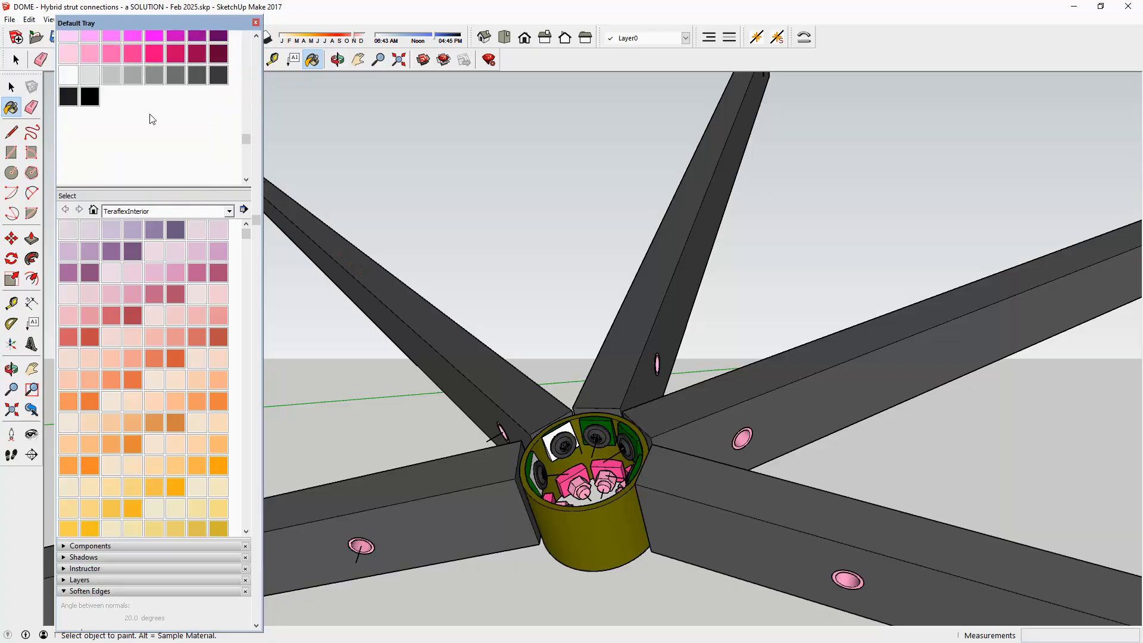
scroll(226, 100, up, 10)
click(243, 72)
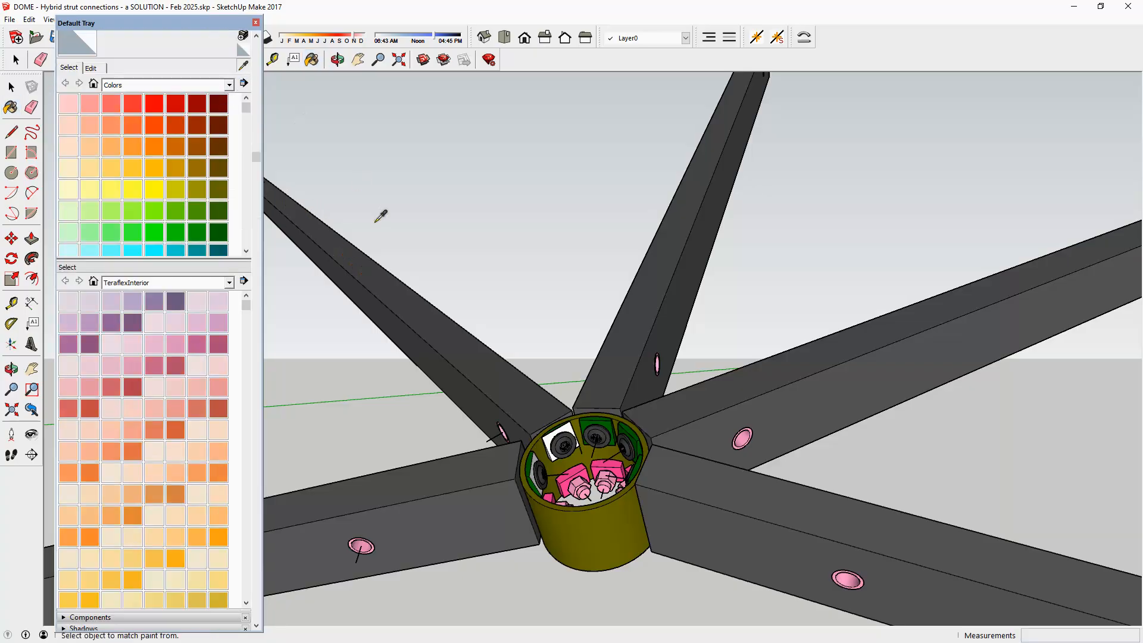
click(358, 257)
scroll(143, 84, up, 3)
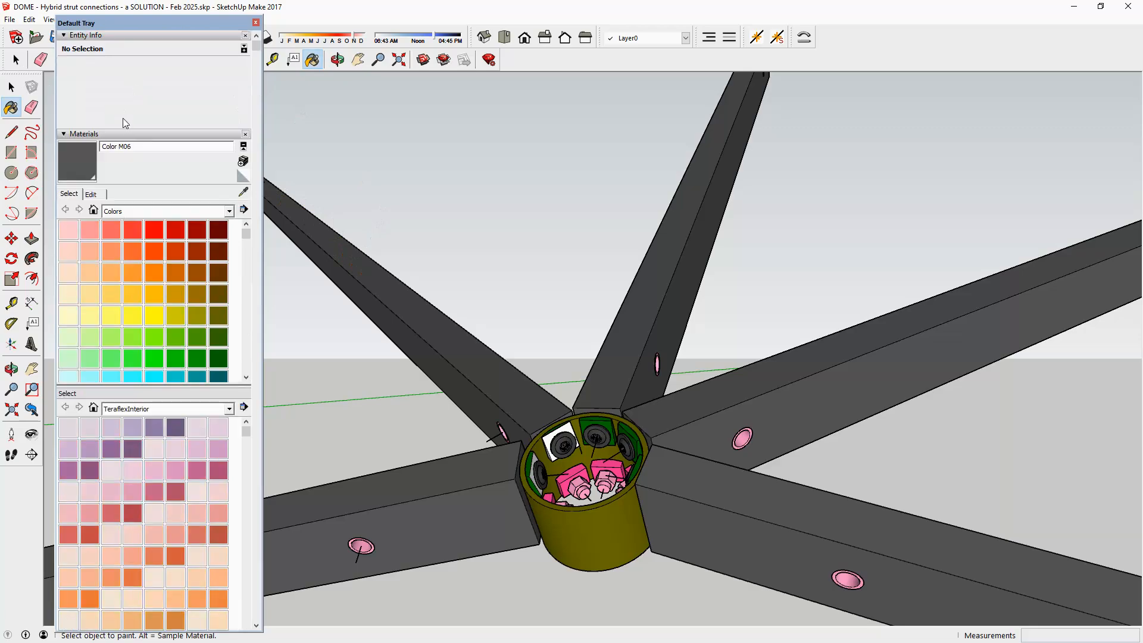
scroll(169, 168, down, 5)
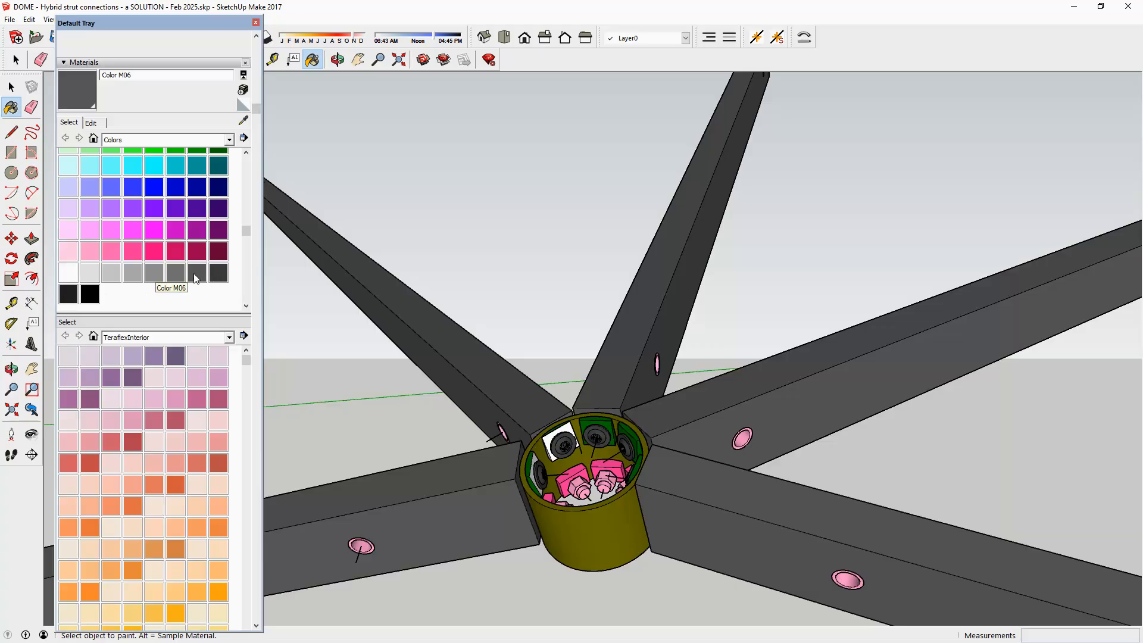
key(space)
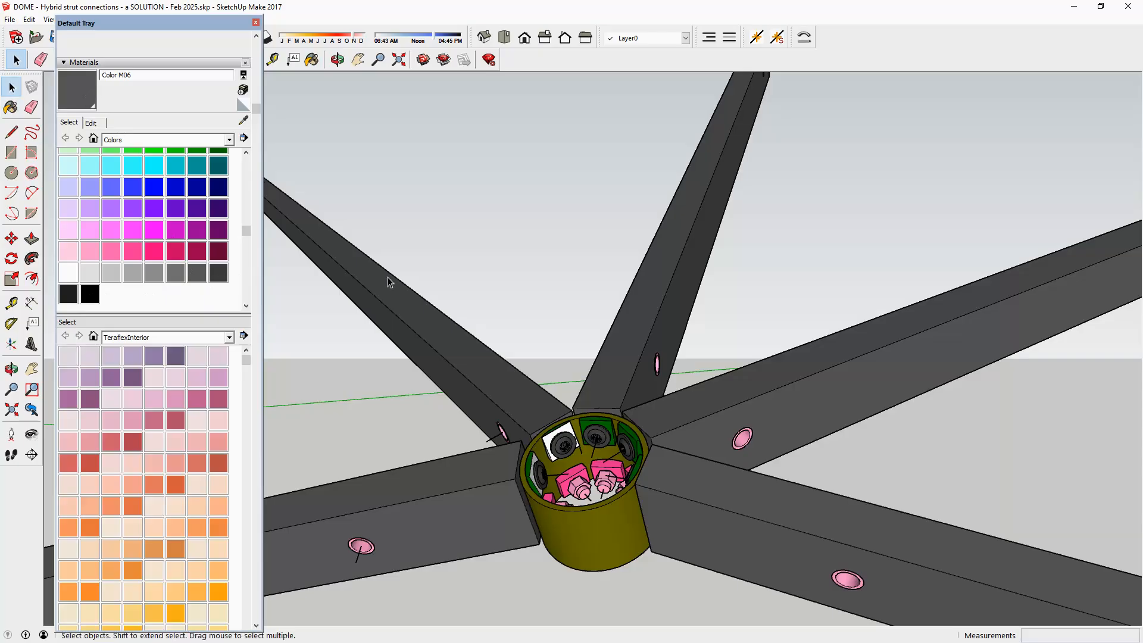
Step: Lower the opacity of material Color M06 to 56 and examine the bolts and screws inside the see-through struts
click(90, 122)
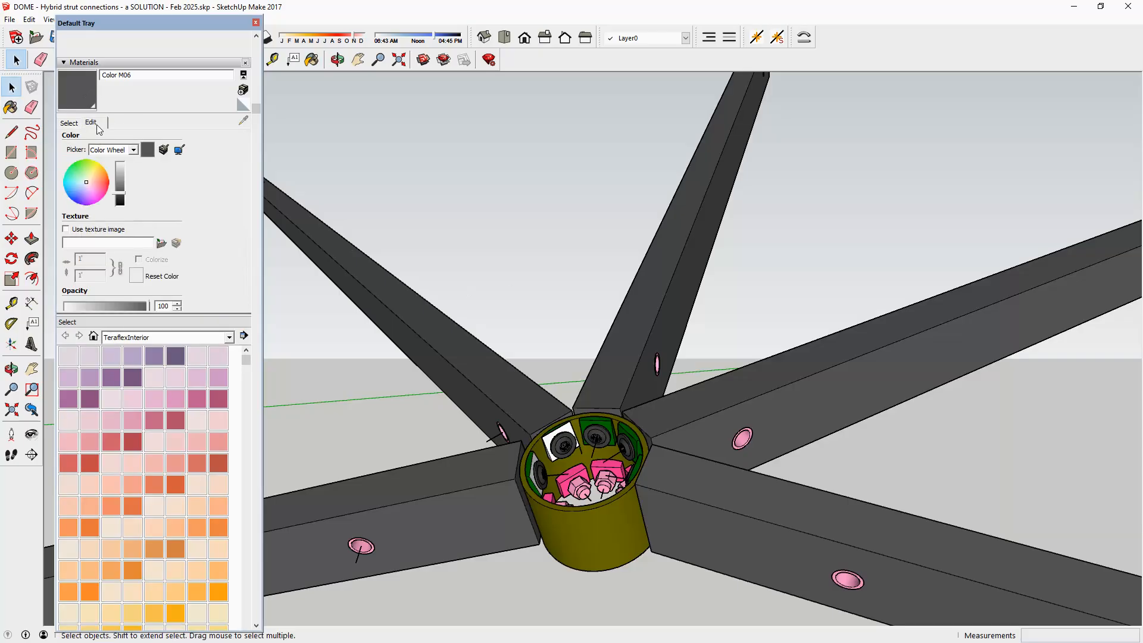
click(111, 305)
middle_drag(458, 325, 553, 250)
drag(553, 251, 384, 258)
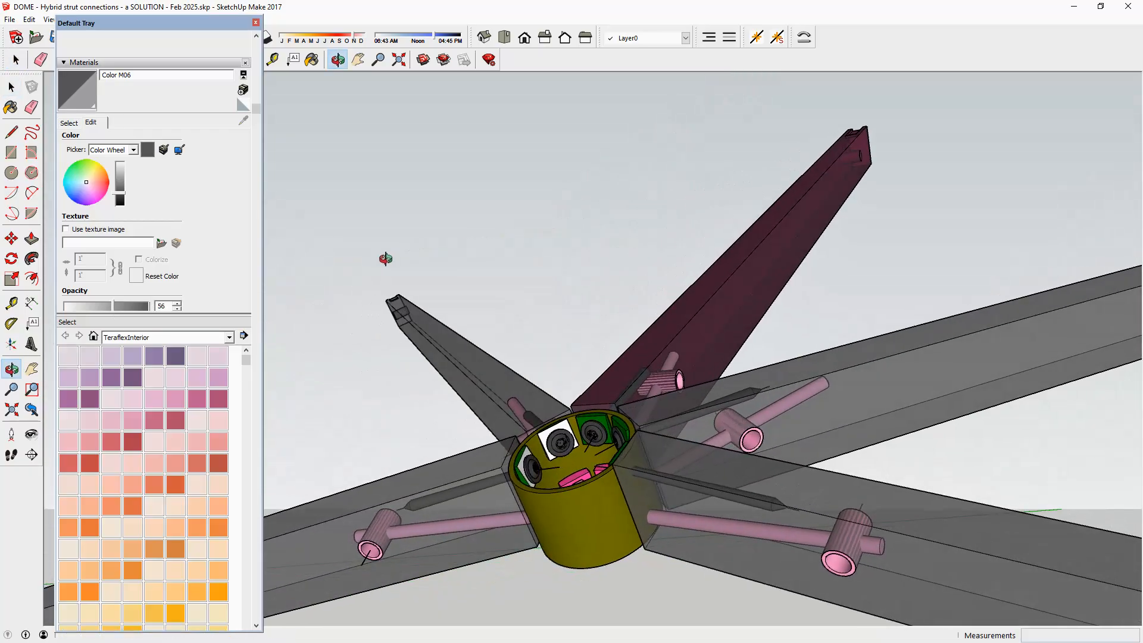
key(space)
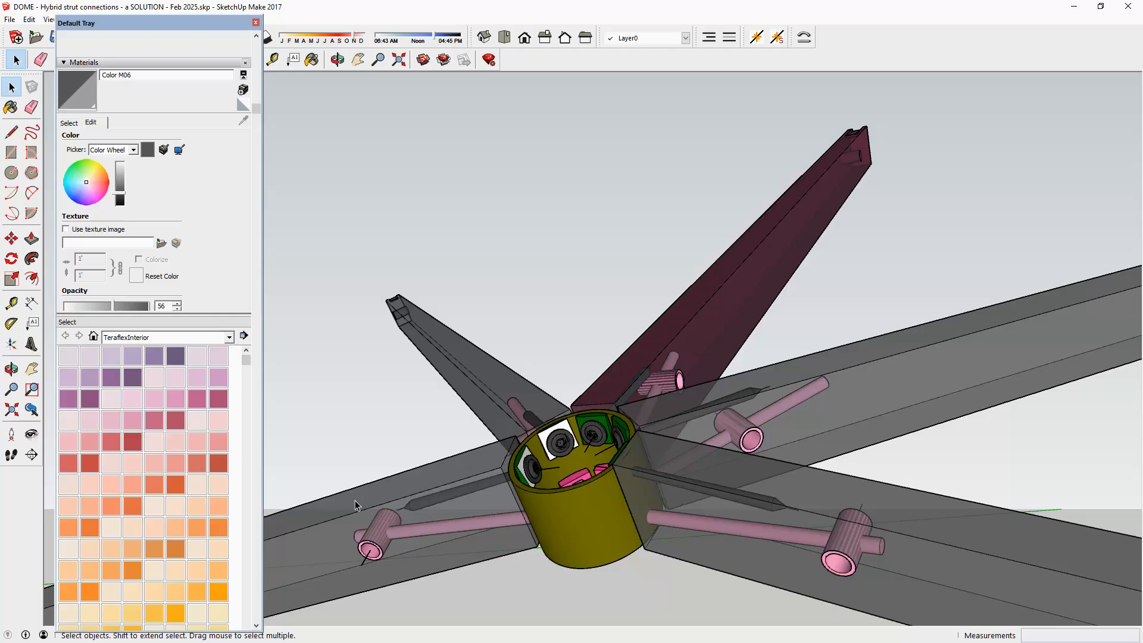
scroll(1025, 386, down, 1)
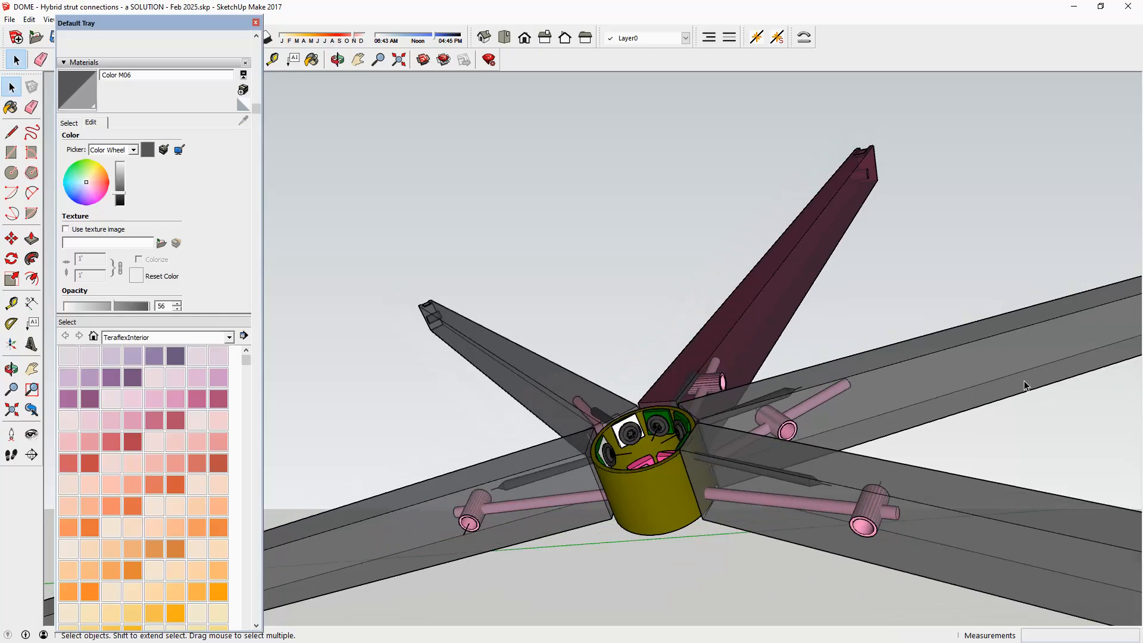
scroll(1025, 385, down, 6)
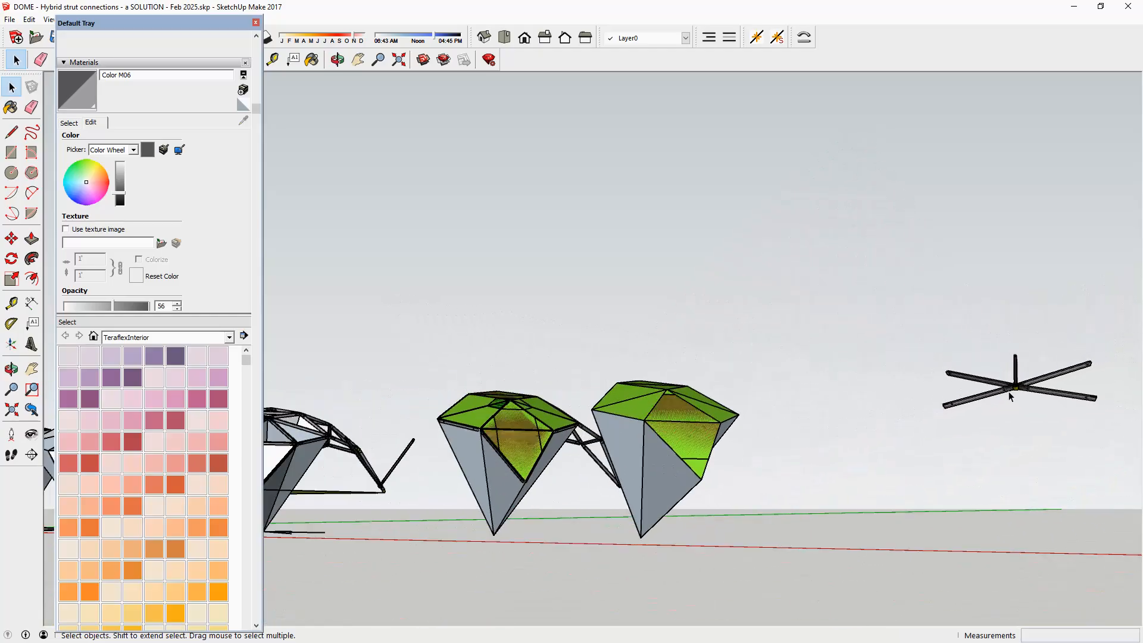
scroll(1010, 396, down, 1)
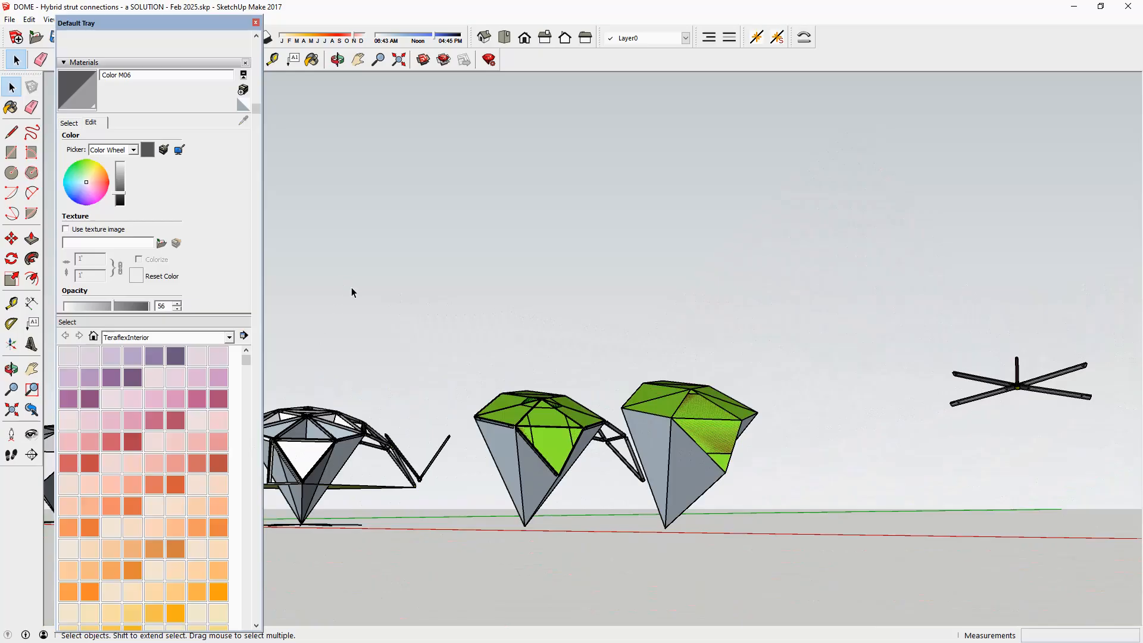
Step: Set the opacity of Color M06 back to 100 and examine the hub assembly with its solid struts
drag(116, 311, 158, 312)
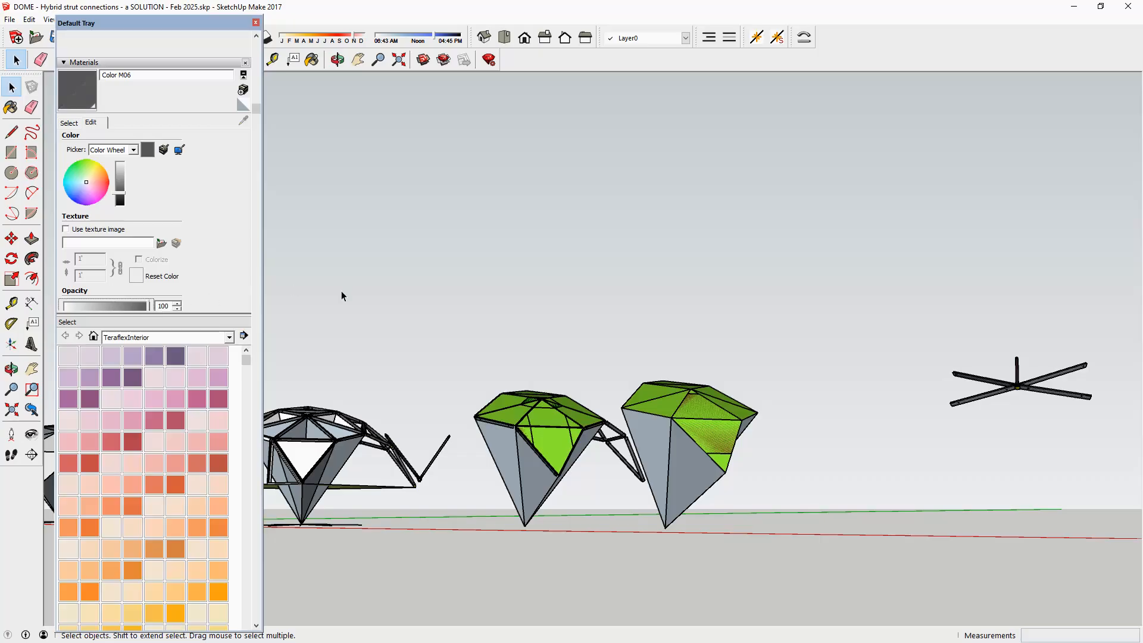
scroll(437, 394, down, 3)
scroll(774, 397, up, 6)
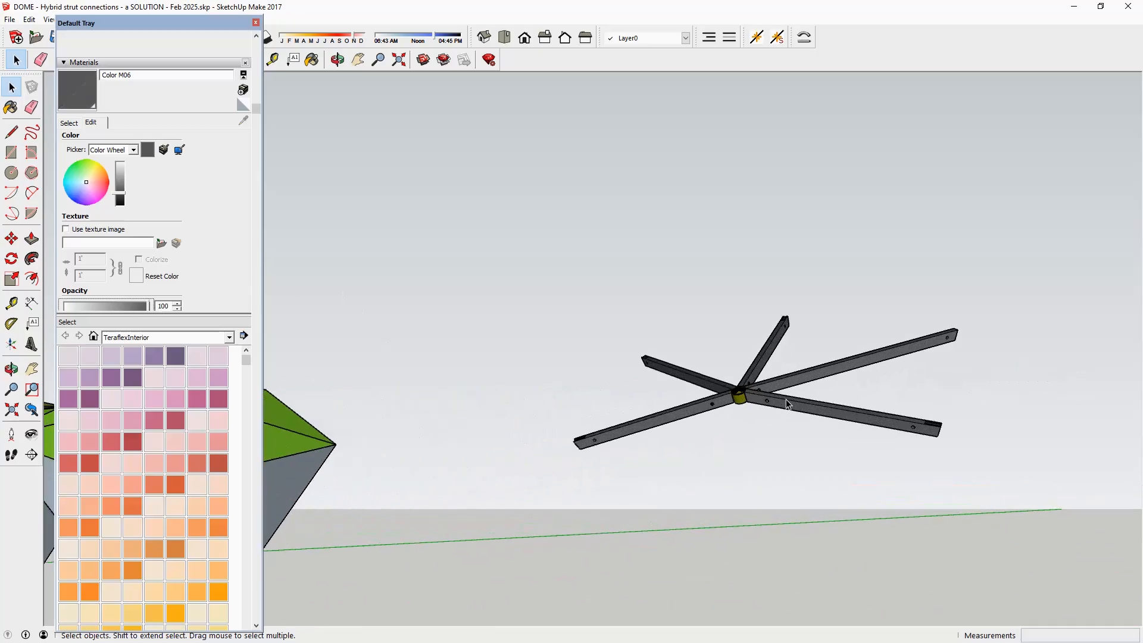
scroll(773, 395, up, 4)
middle_drag(573, 374, 607, 401)
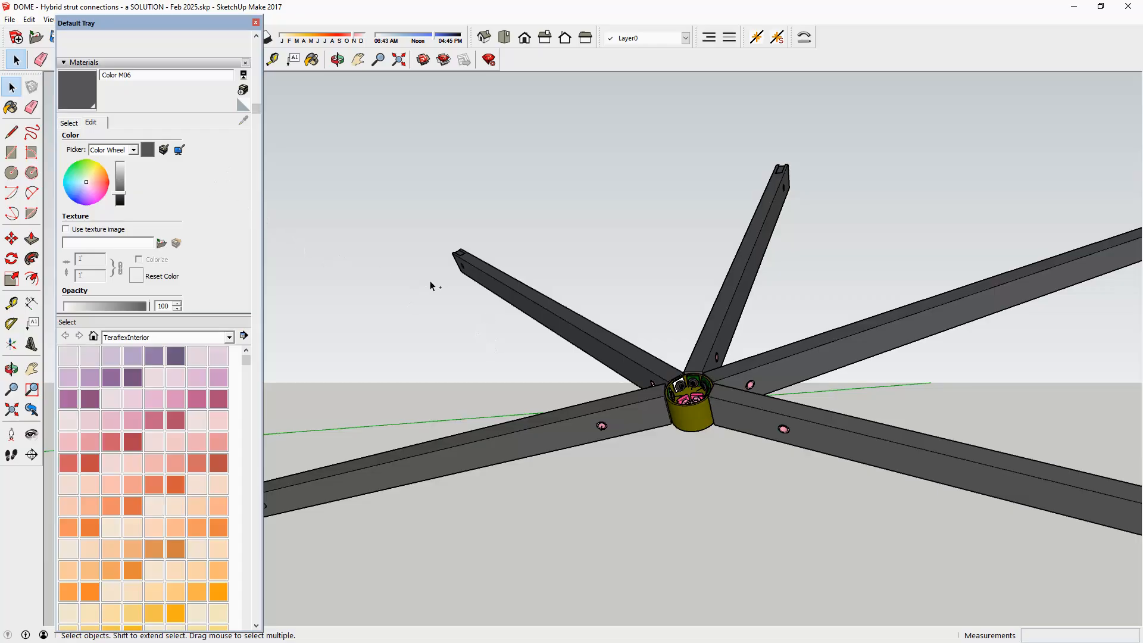
Step: Undo the last change, close the strut's editing context and hide the Default Tray
key(ctrl+z)
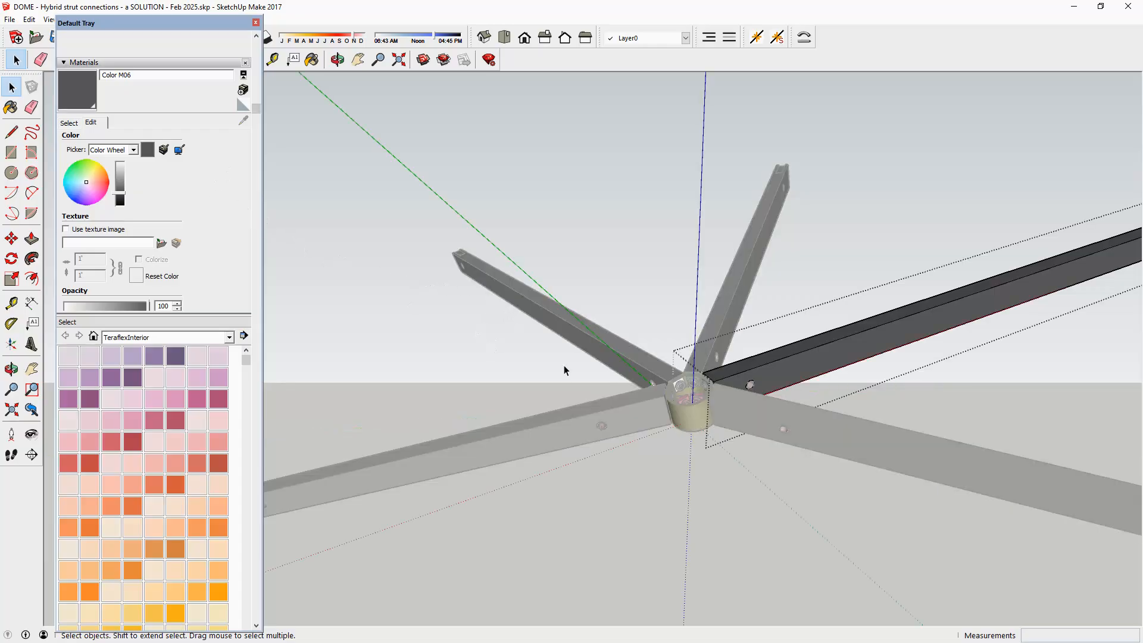
click(688, 502)
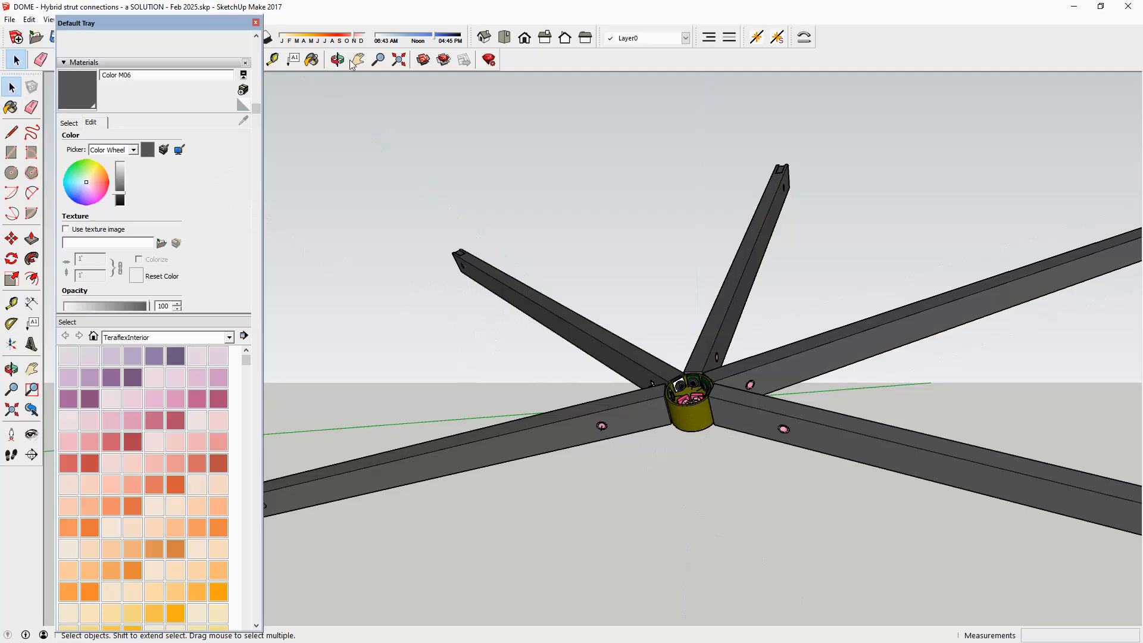
click(255, 23)
Step: Inspect the fasteners inside the struts and hub ring in X-ray display, and turn X-ray off
key(x)
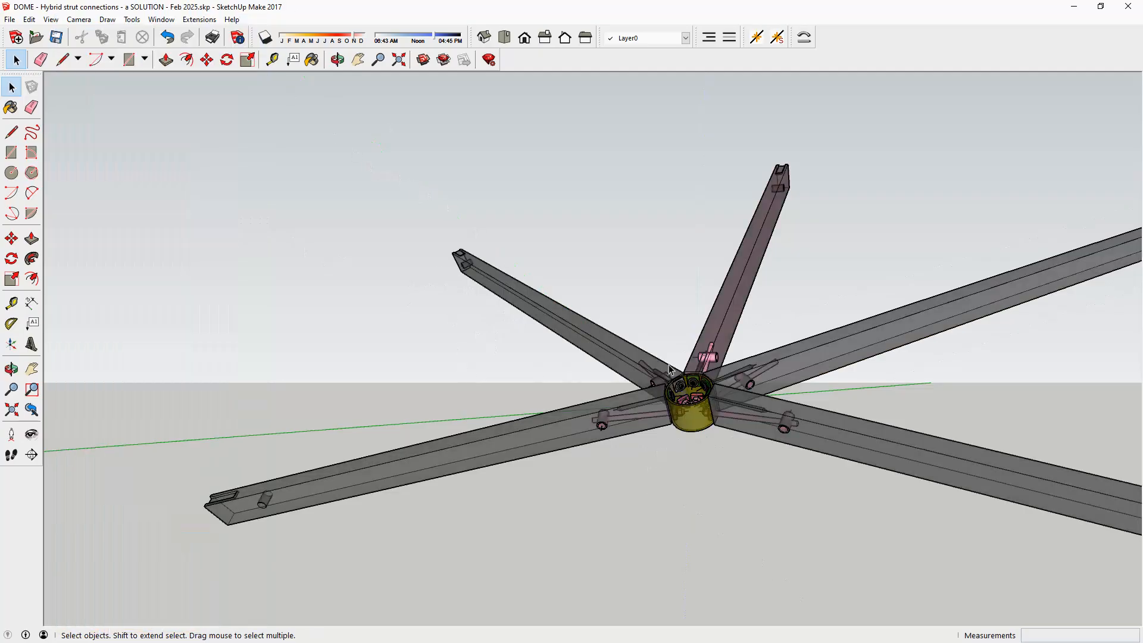
scroll(637, 360, up, 6)
middle_drag(636, 360, 727, 355)
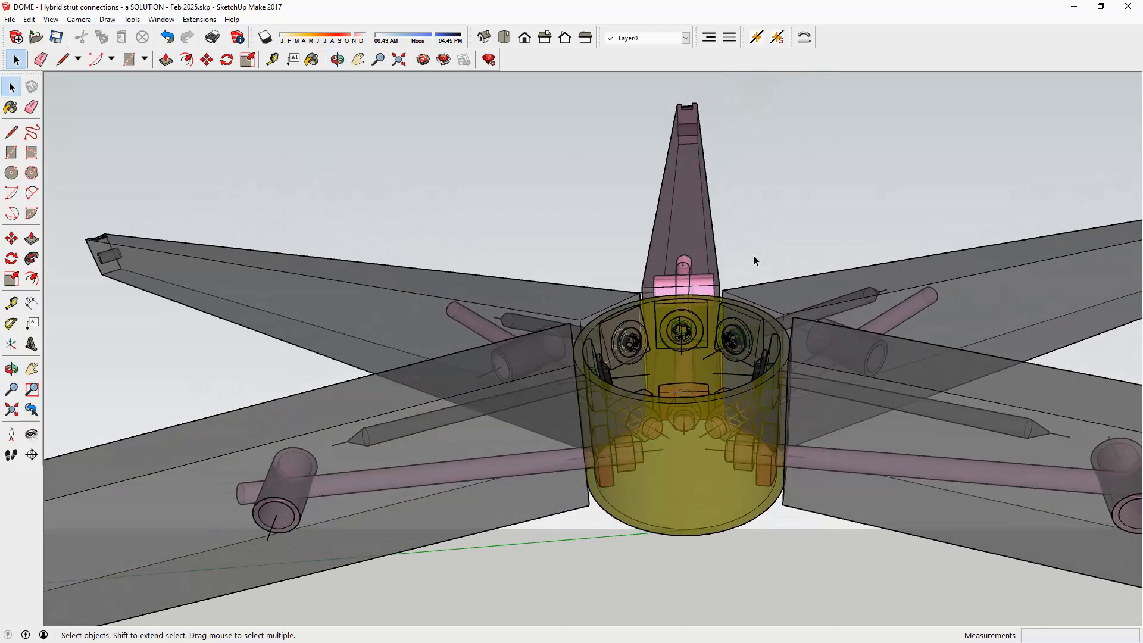
middle_drag(753, 261, 643, 359)
key(x)
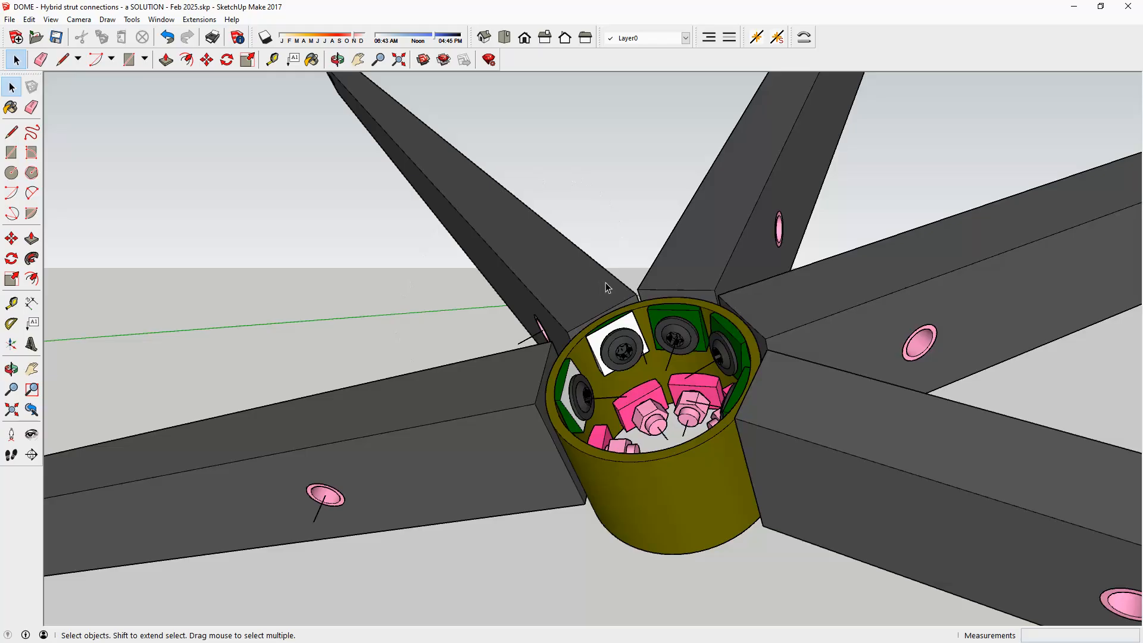
Step: Examine from several angles how the shaped washers, screw heads and nuts sit against the hub ring's curved inner wall
middle_drag(609, 282, 703, 312)
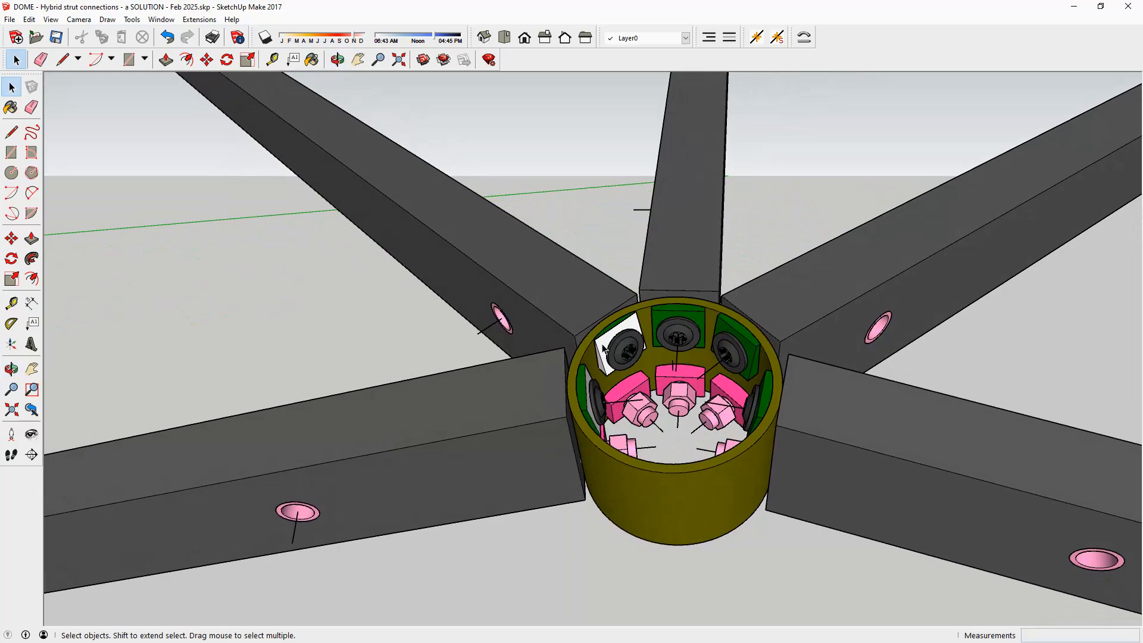
mouse_move(651, 411)
middle_down()
mouse_move(470, 358)
mouse_move(567, 397)
middle_up()
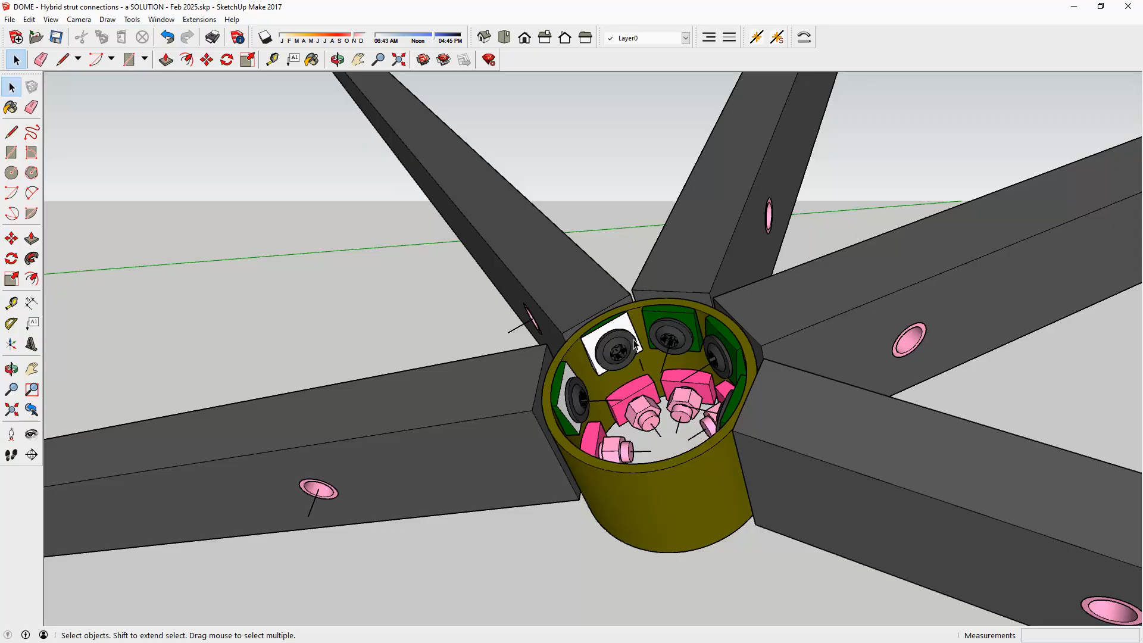
scroll(598, 337, up, 3)
middle_drag(566, 355, 605, 333)
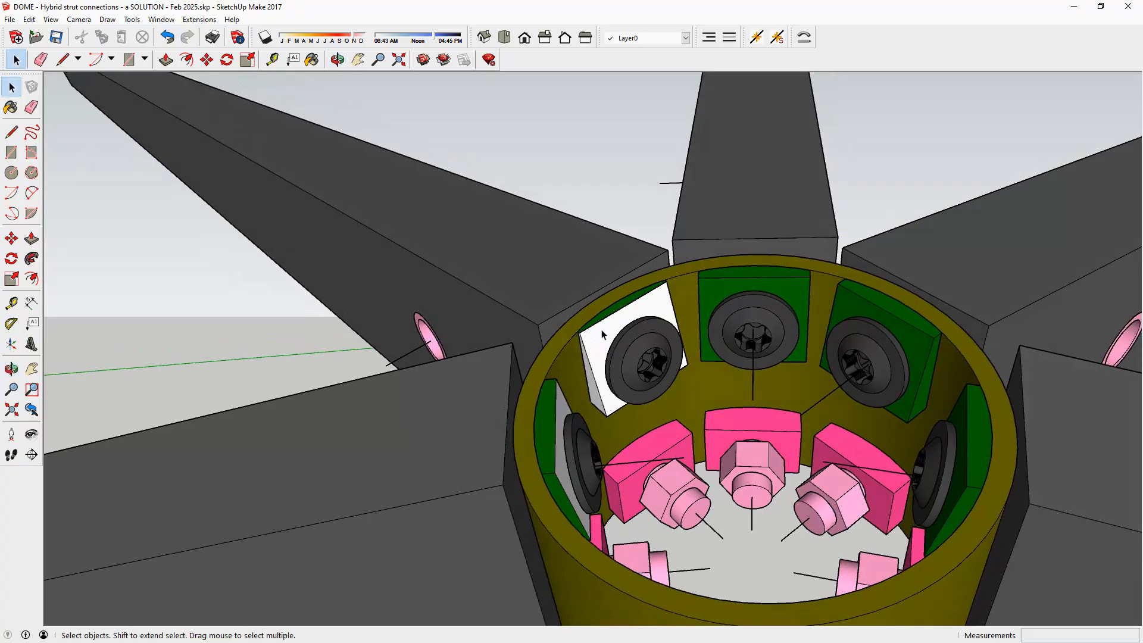
middle_drag(609, 328, 624, 319)
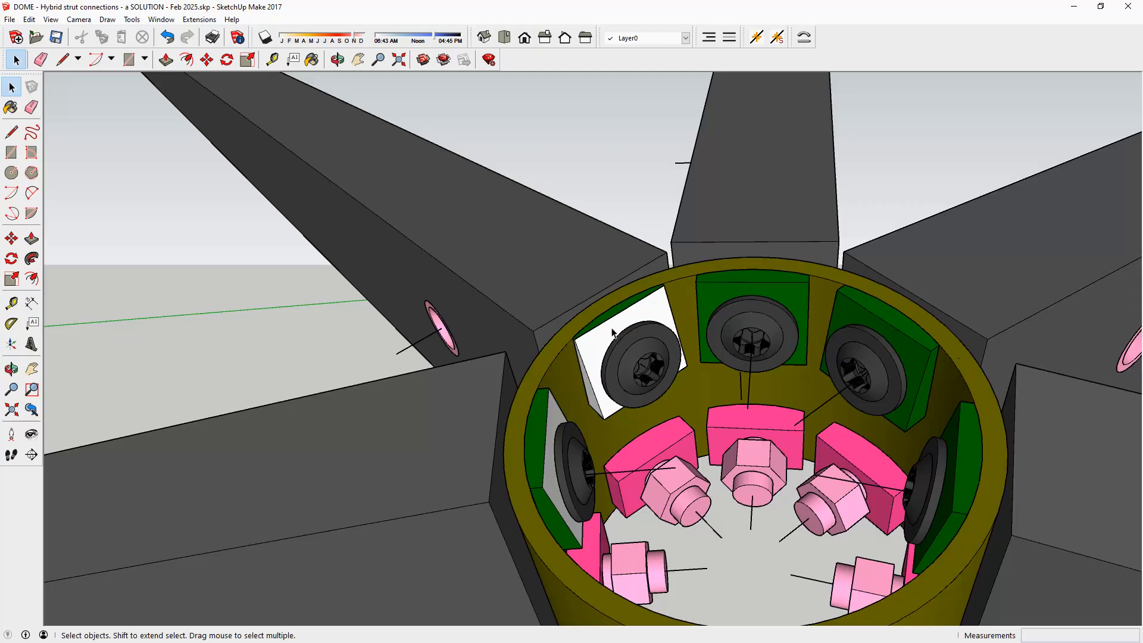
scroll(521, 312, down, 3)
middle_drag(527, 316, 633, 366)
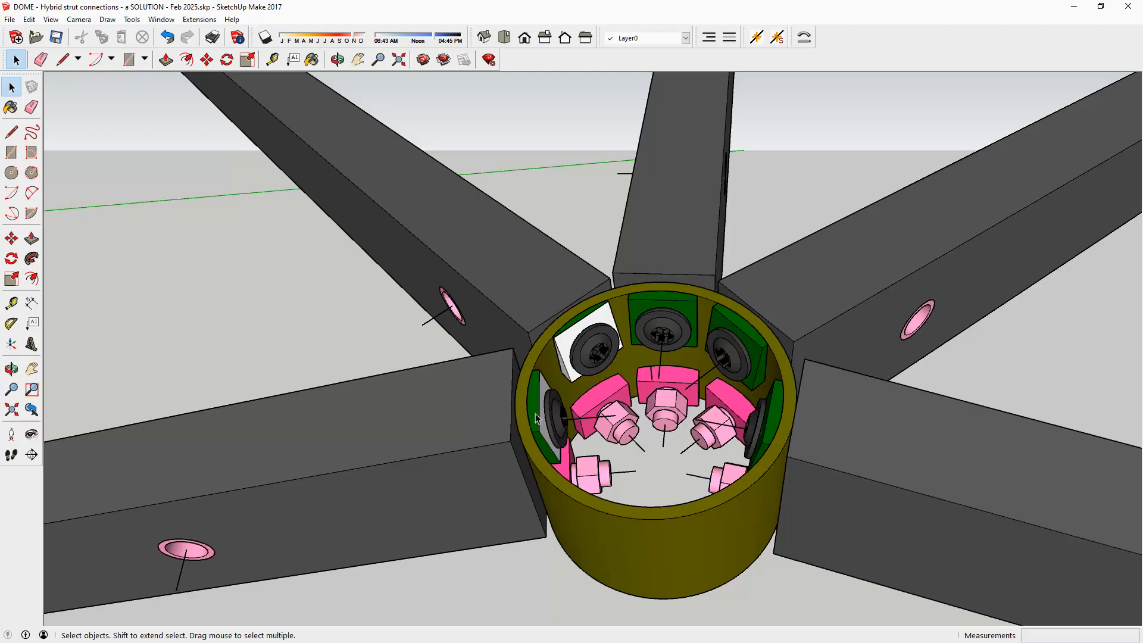
middle_drag(541, 406, 445, 449)
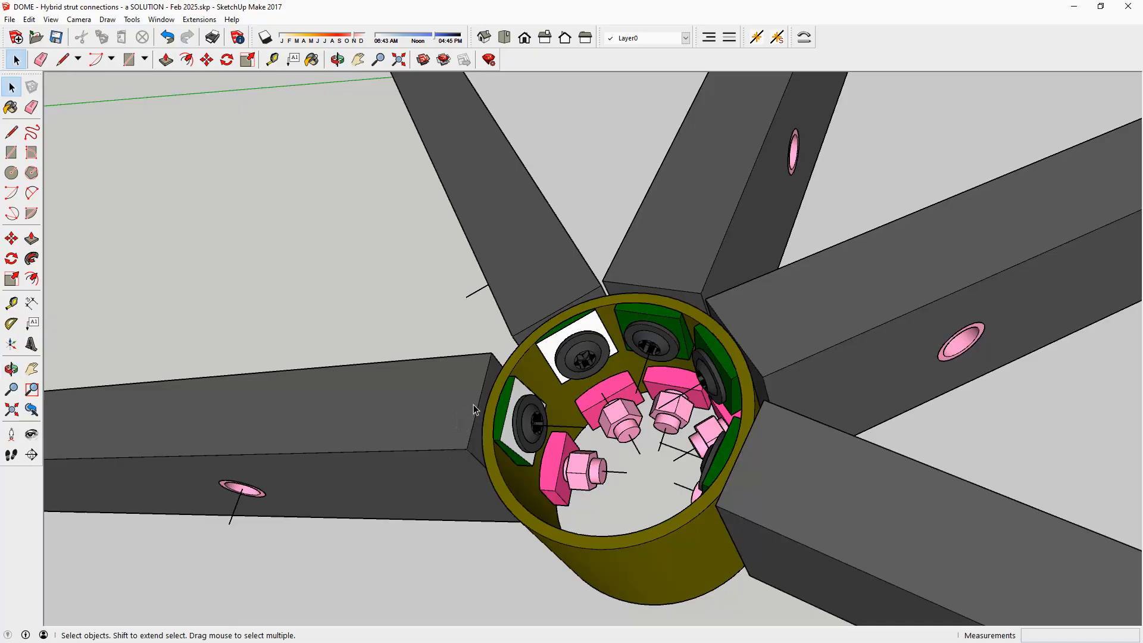
scroll(473, 405, down, 4)
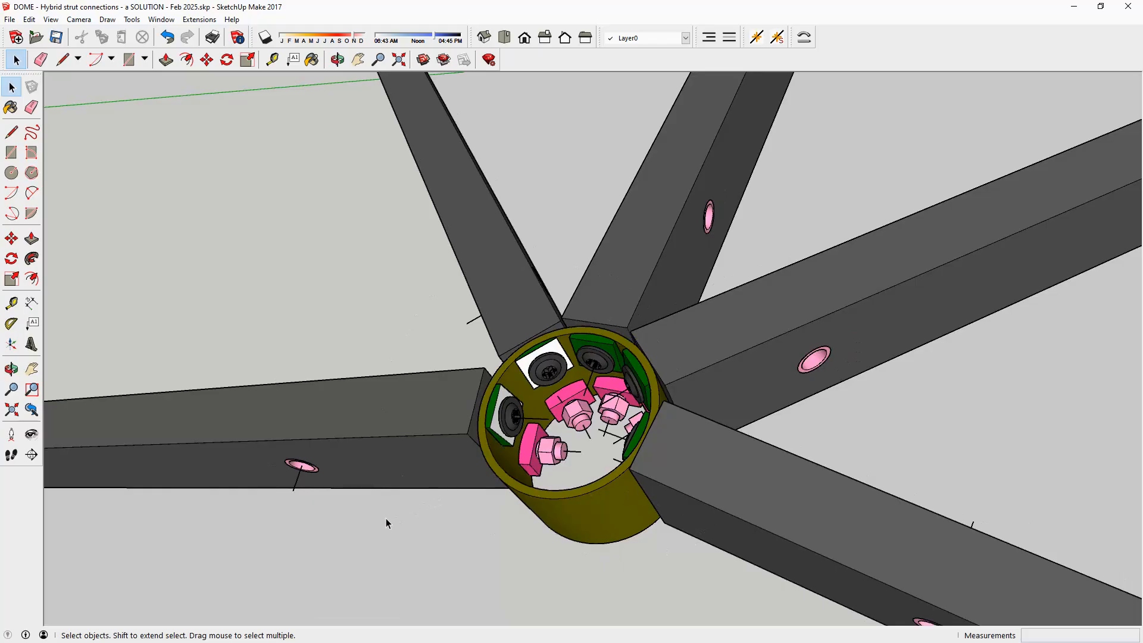
middle_drag(404, 426, 505, 435)
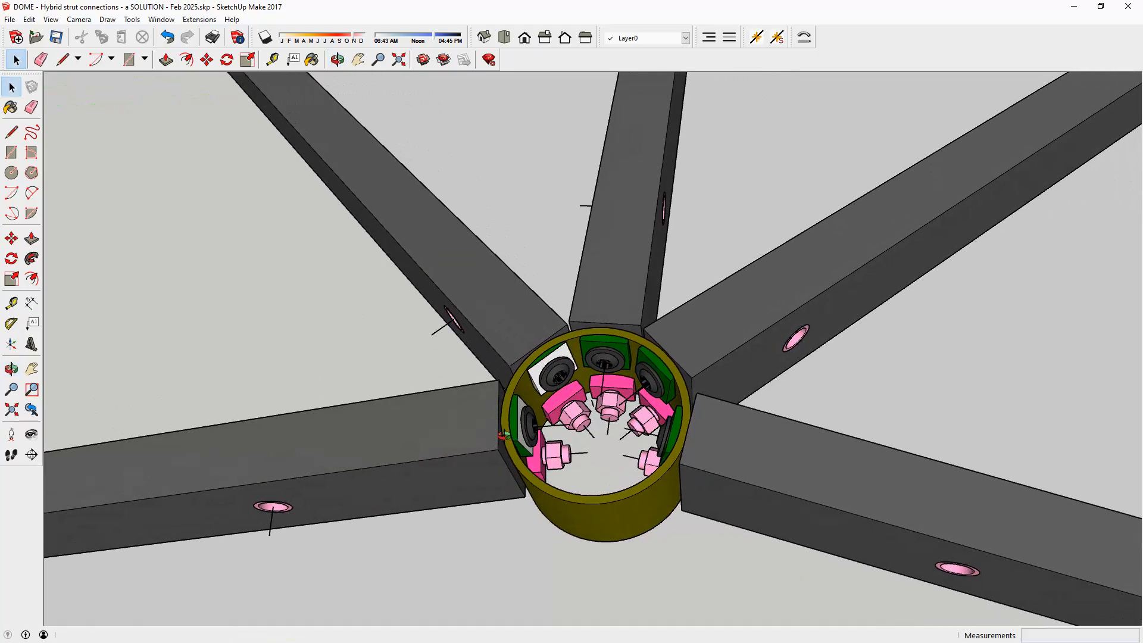